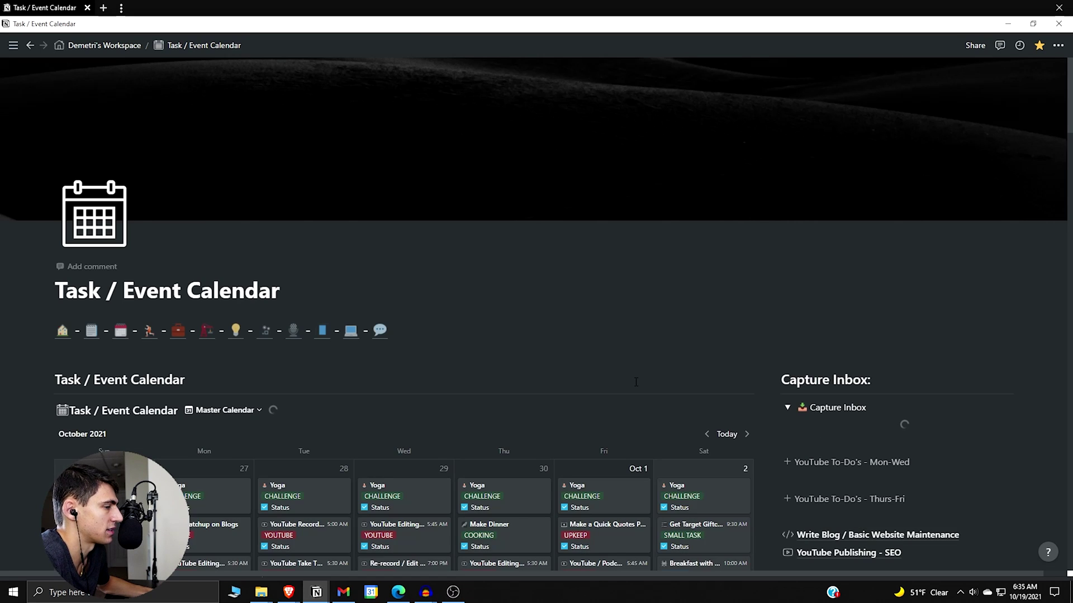
# Open the All Tasks view's Group settings and expand the Group by property list
pyautogui.scroll(-1, 278, 384)
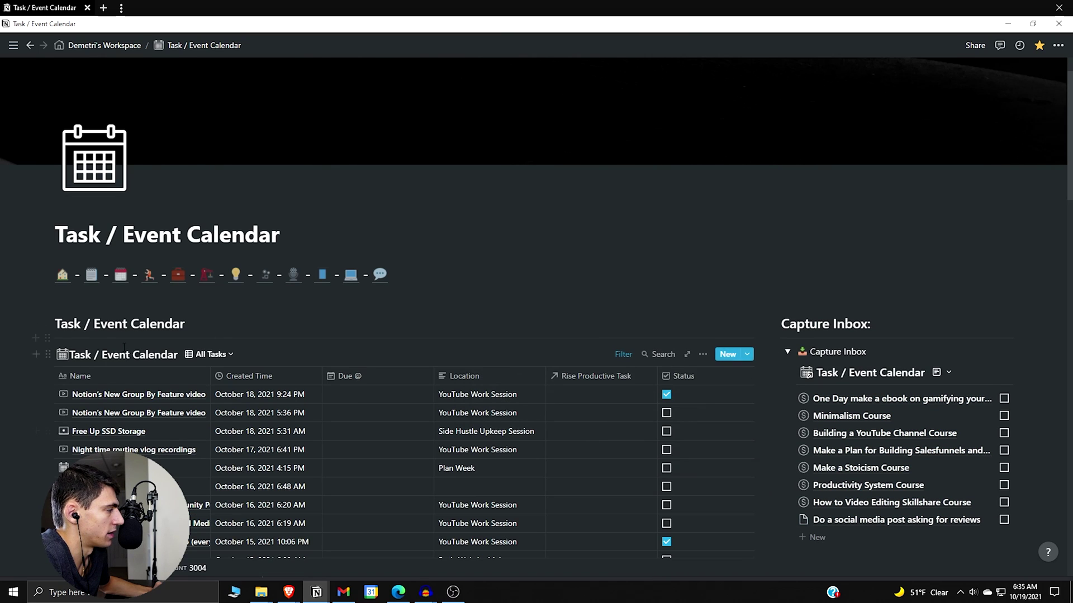
pyautogui.scroll(-1, 587, 366)
pyautogui.click(703, 298)
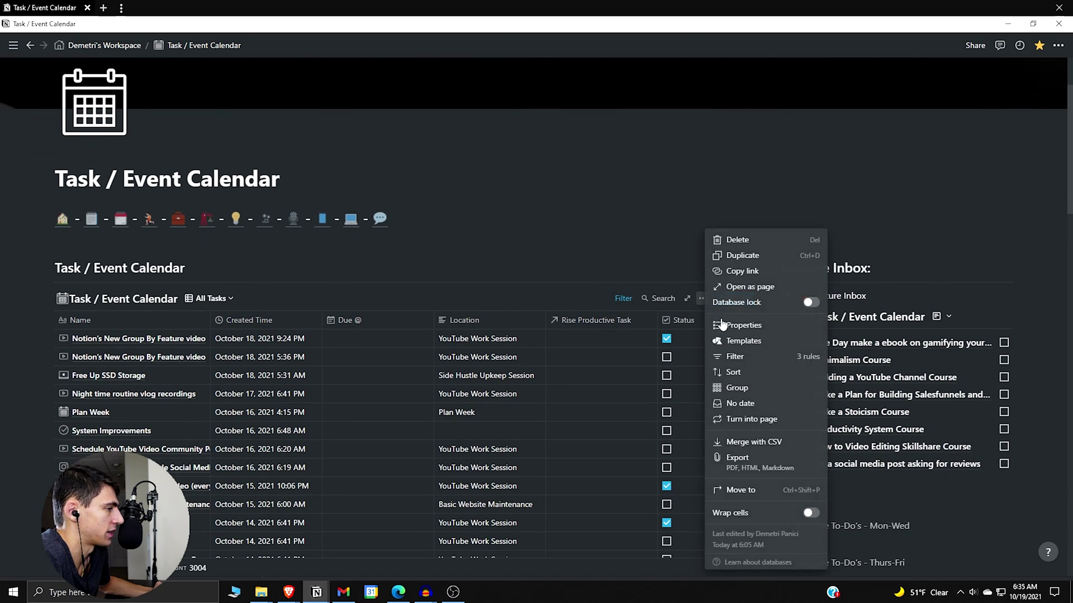
pyautogui.click(757, 389)
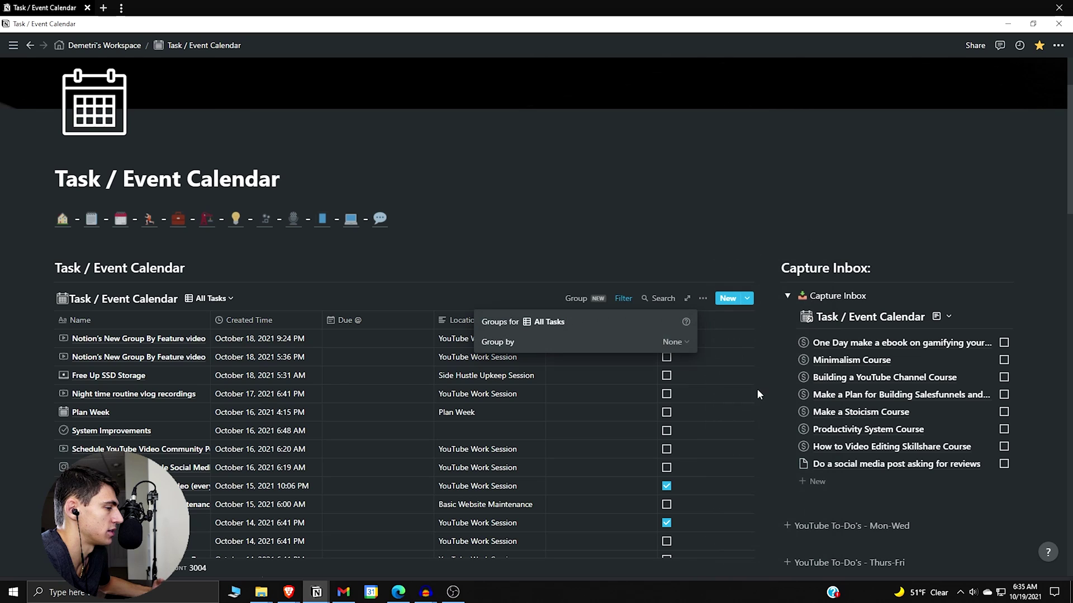
pyautogui.click(553, 341)
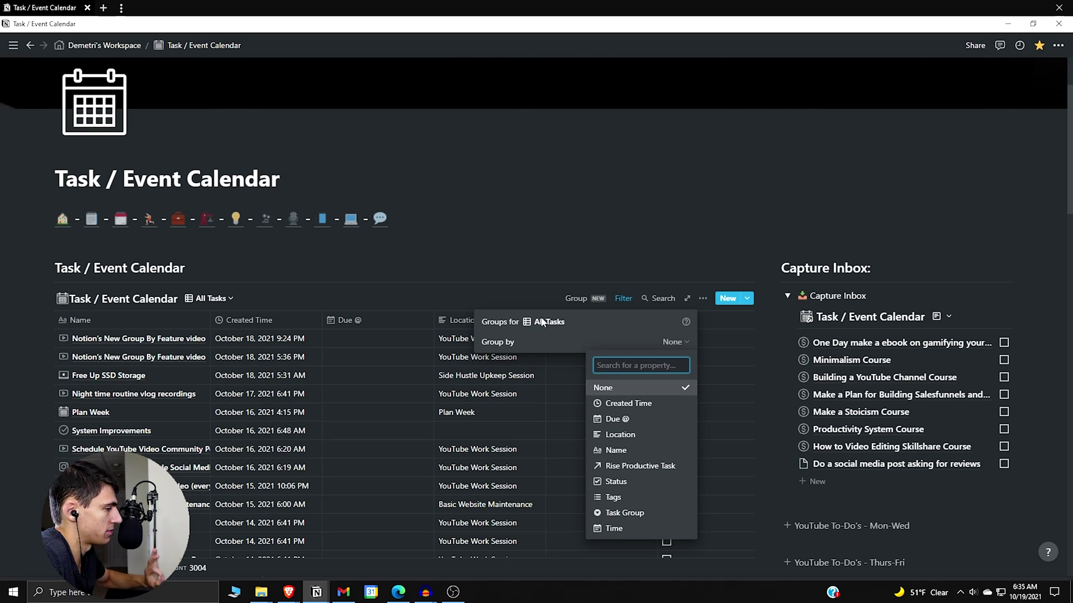
# Group the All Tasks table by Task Group
pyautogui.click(626, 512)
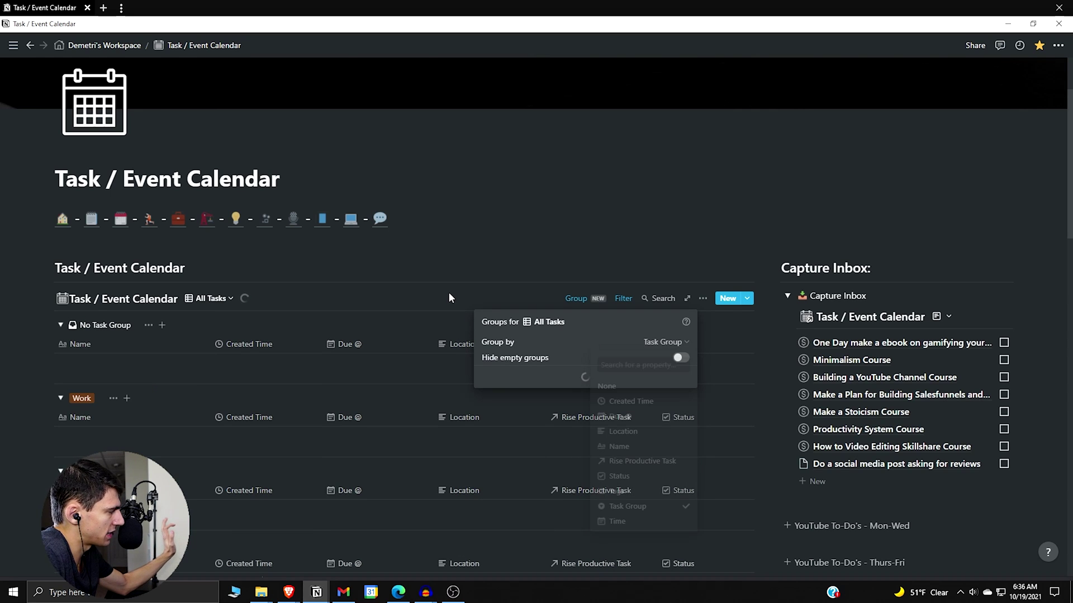
pyautogui.click(455, 347)
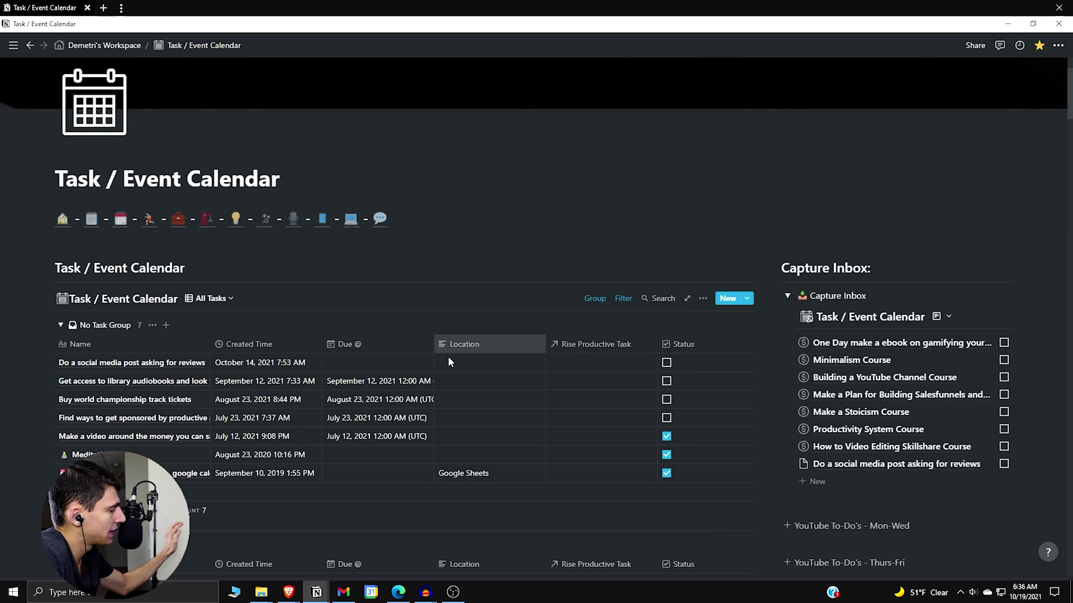
pyautogui.scroll(-3, 448, 362)
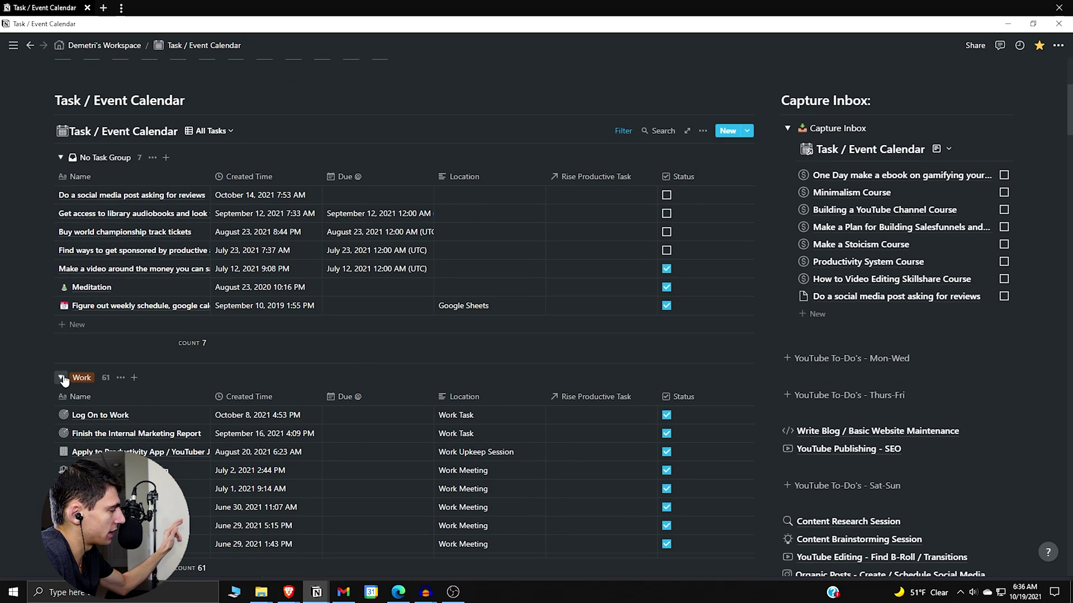
# Collapse Work, No Task Group, Side Hustle, Exercise, Housekeeping, Scheduling and Reflection, Social, School; reopen Work
pyautogui.click(61, 378)
pyautogui.click(60, 158)
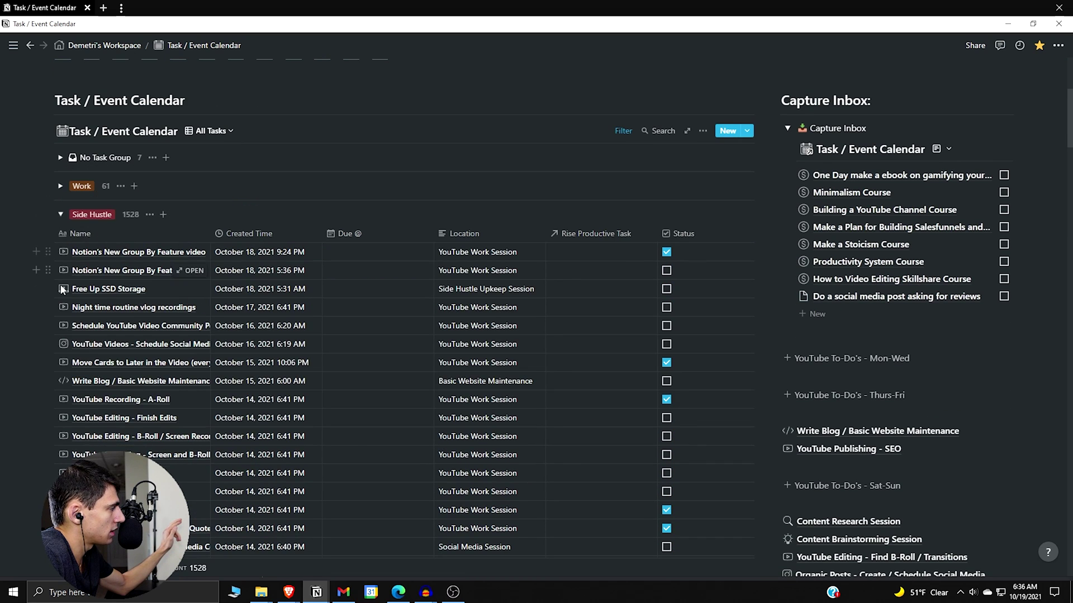
pyautogui.click(60, 214)
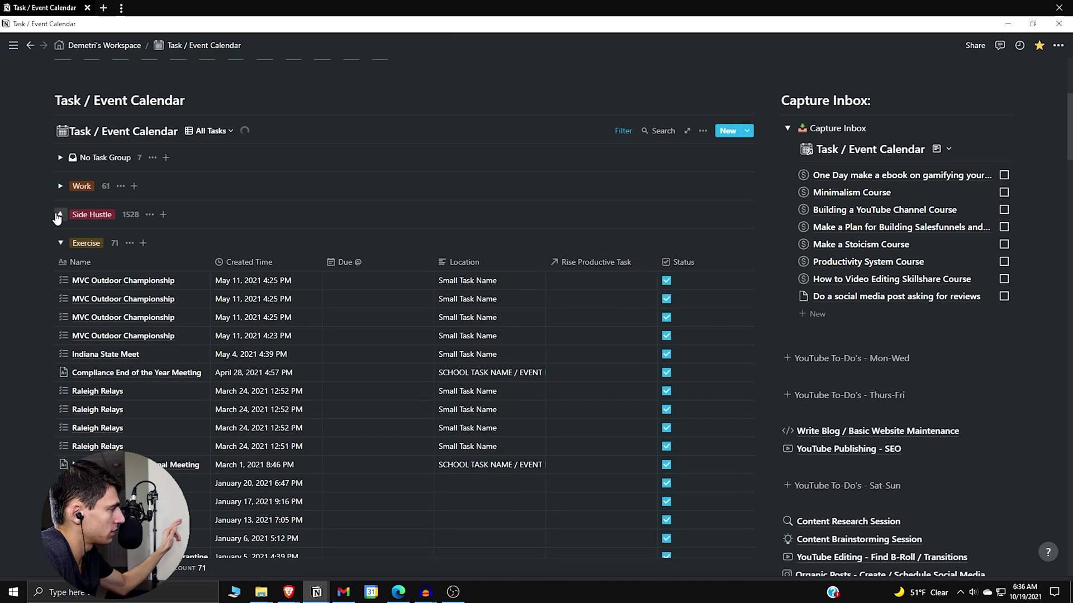
pyautogui.click(60, 243)
pyautogui.click(61, 271)
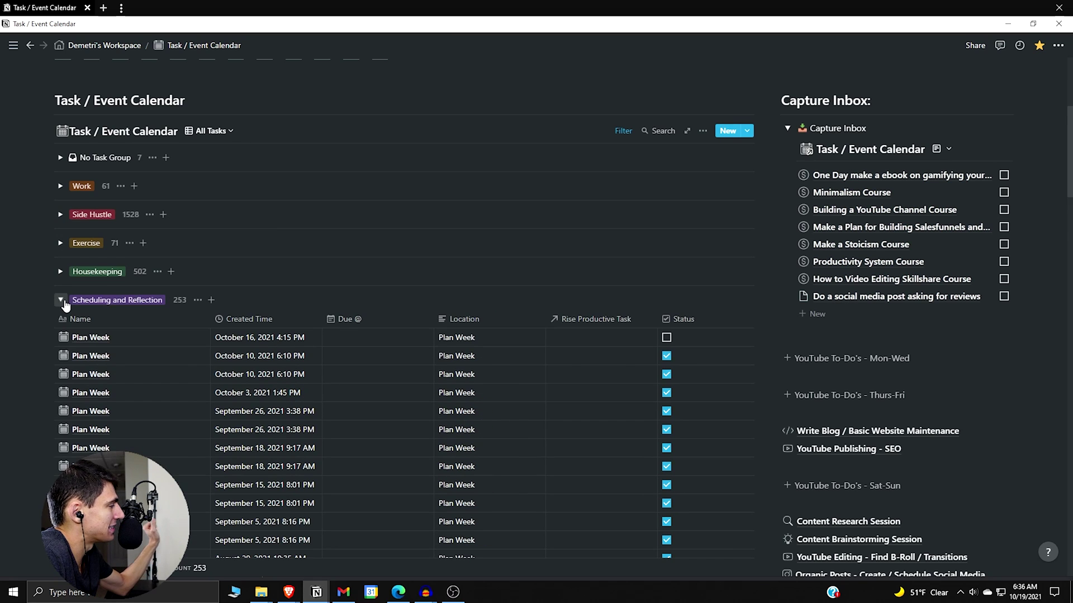
pyautogui.click(61, 300)
pyautogui.click(59, 330)
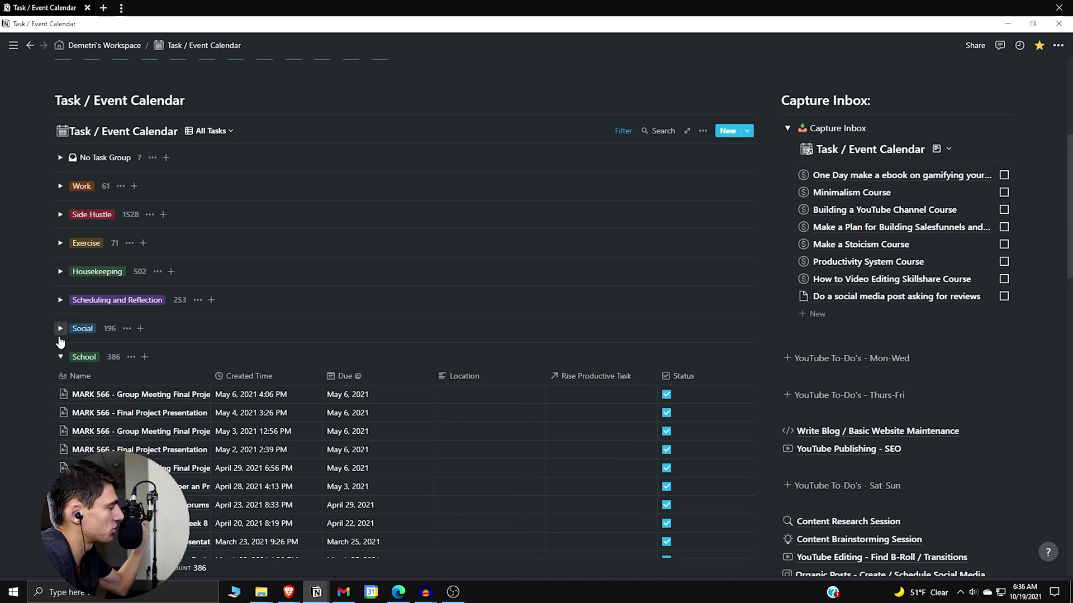
pyautogui.click(60, 357)
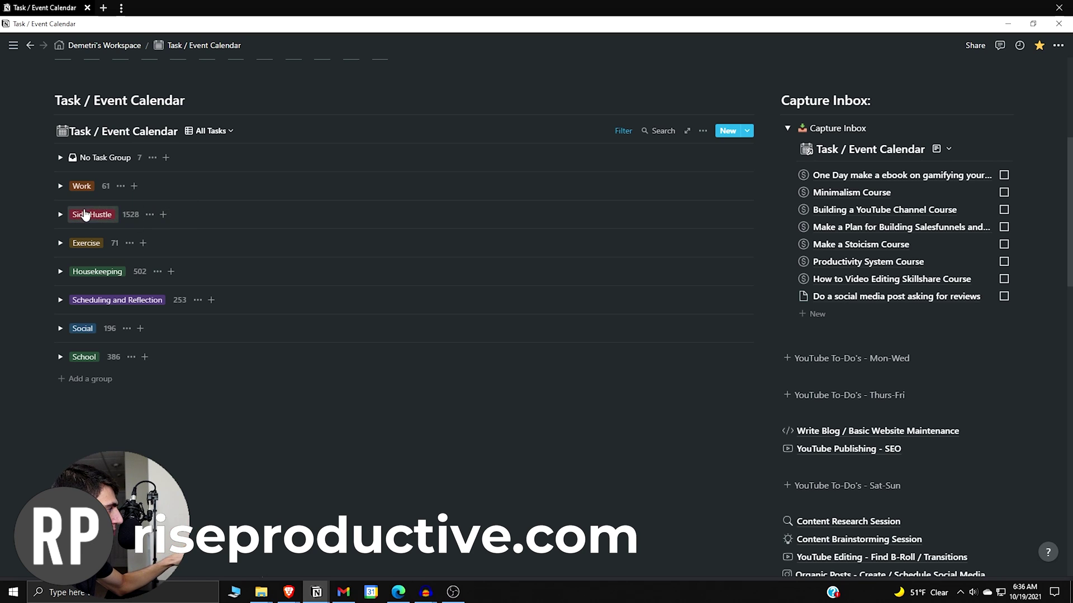
pyautogui.click(60, 187)
# Collapse Work again and hide the No Task Group and Work groups
pyautogui.click(60, 186)
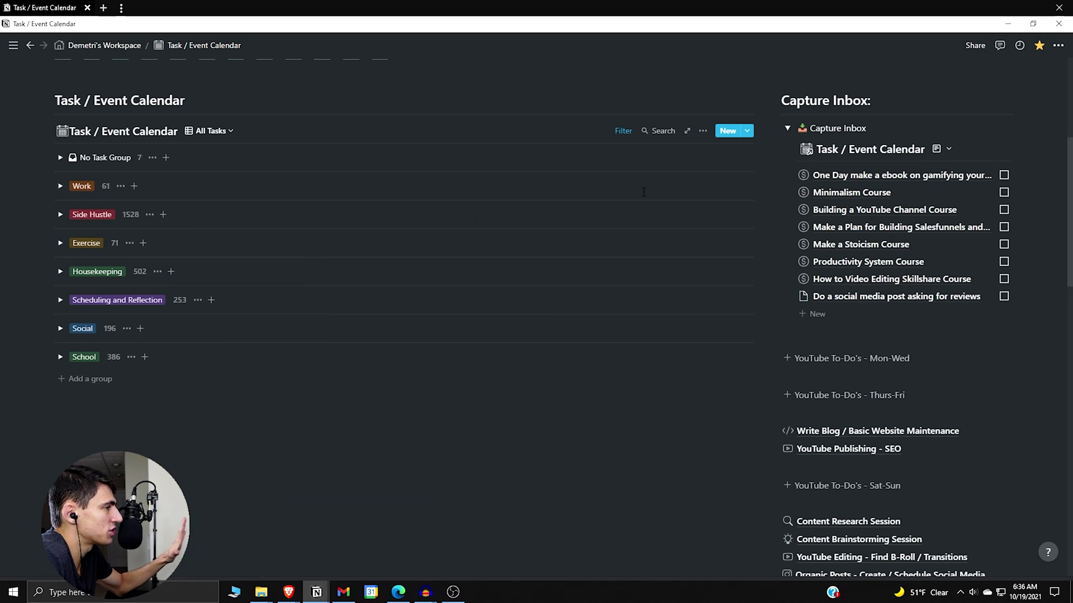
pyautogui.click(702, 132)
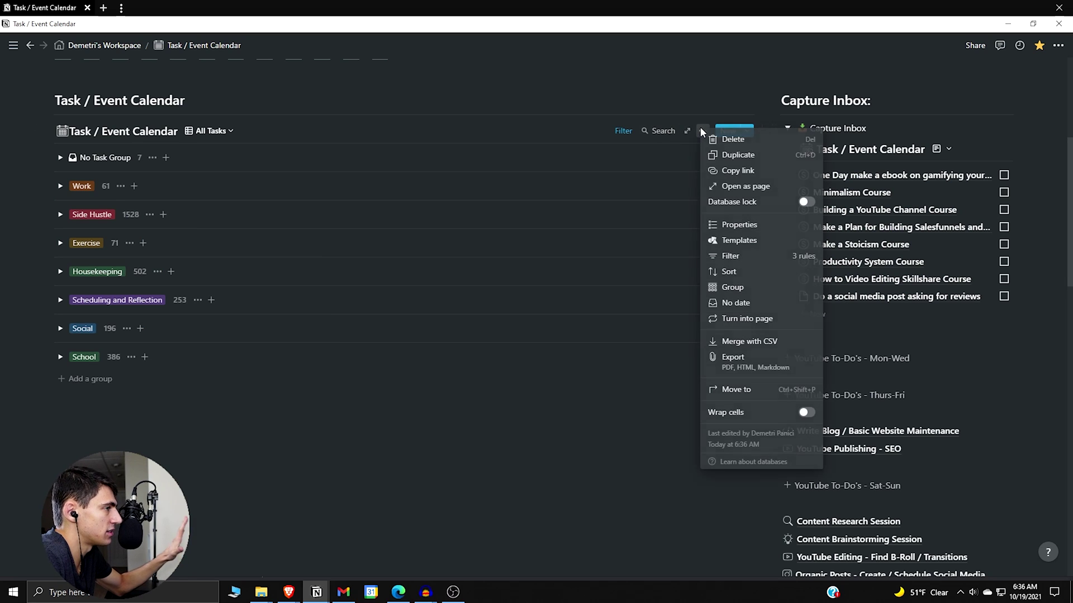
pyautogui.click(774, 290)
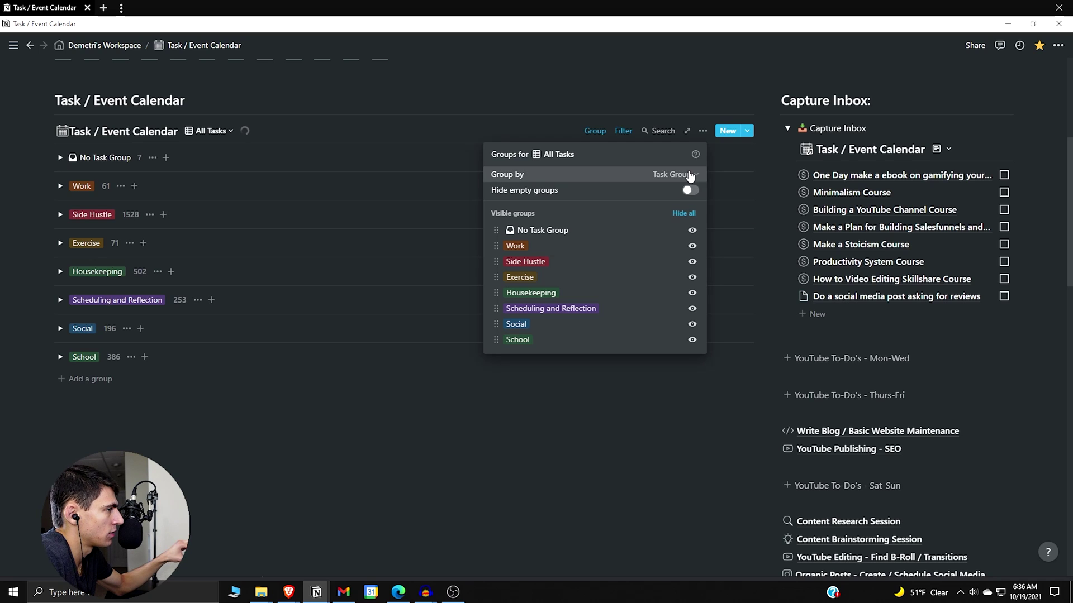
pyautogui.click(676, 174)
pyautogui.click(690, 190)
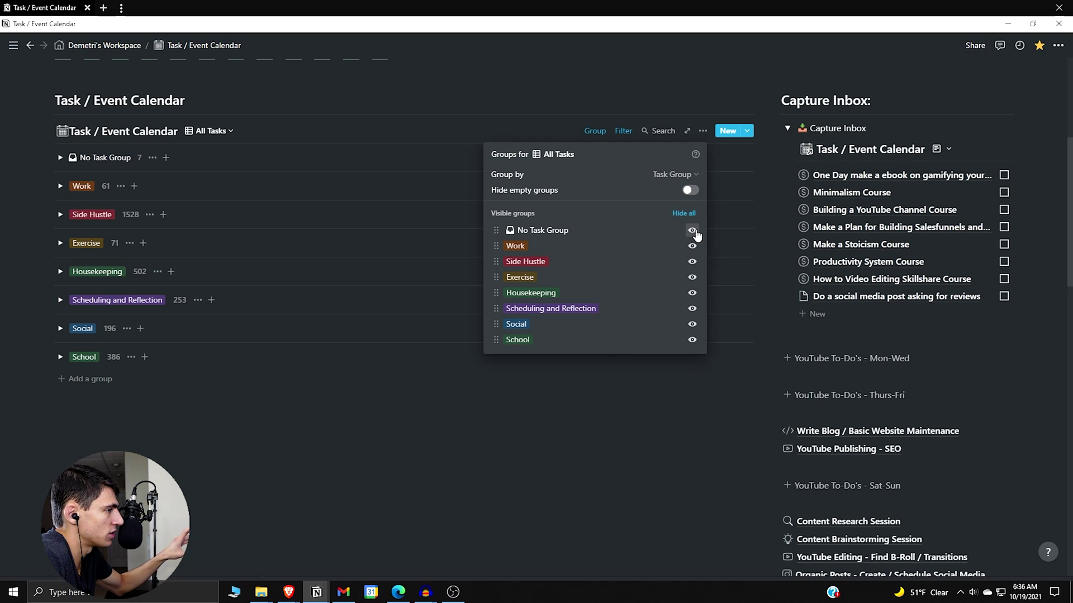
pyautogui.click(692, 231)
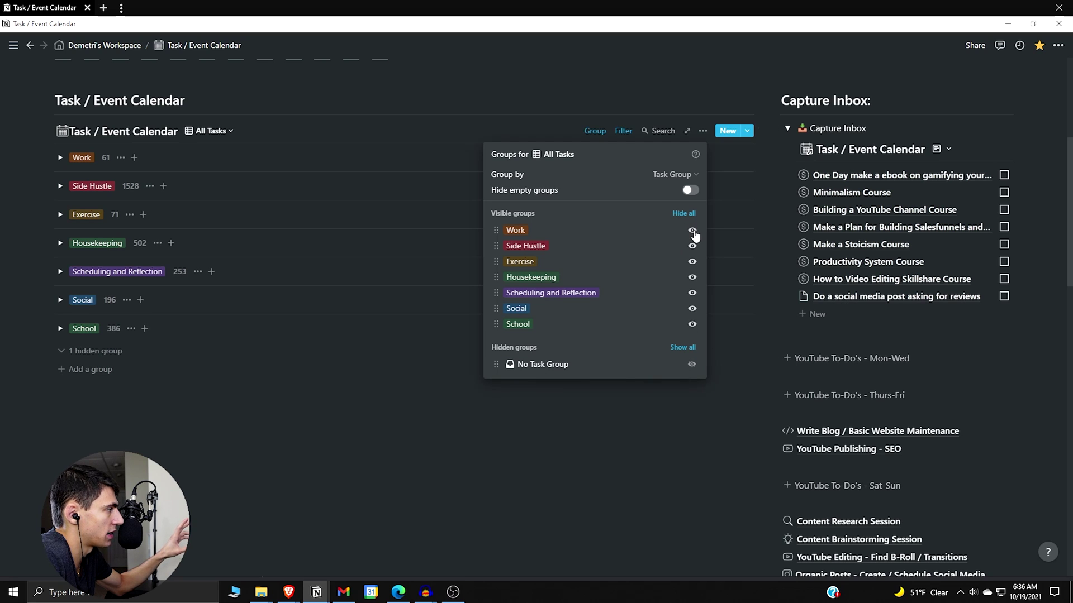
pyautogui.click(693, 232)
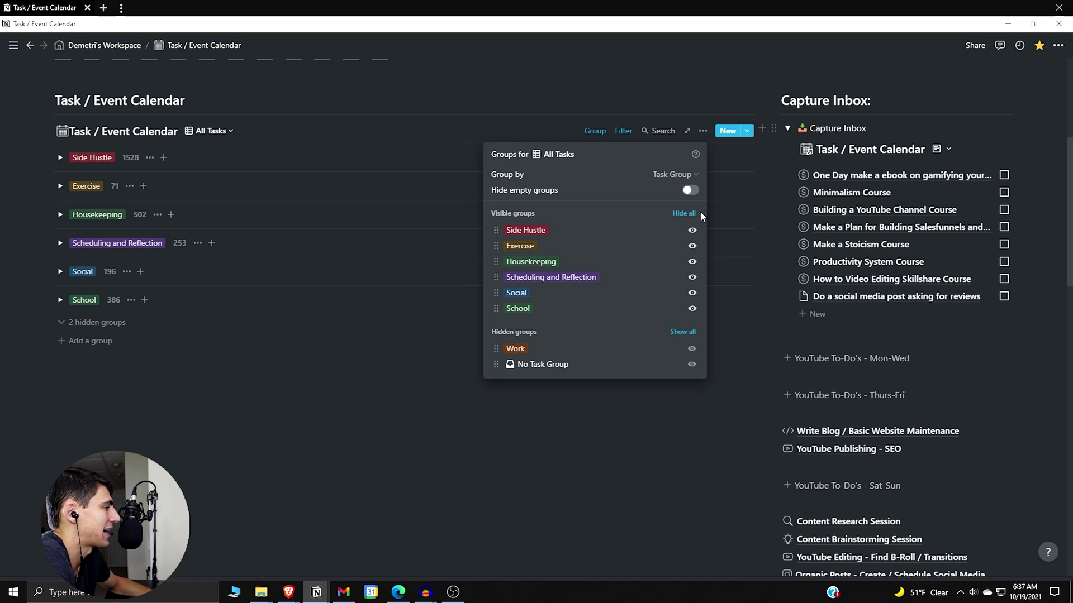
# Regroup the table by Tags and hide the No Tags, MEETING, WORK TASK and WORK groups
pyautogui.click(686, 178)
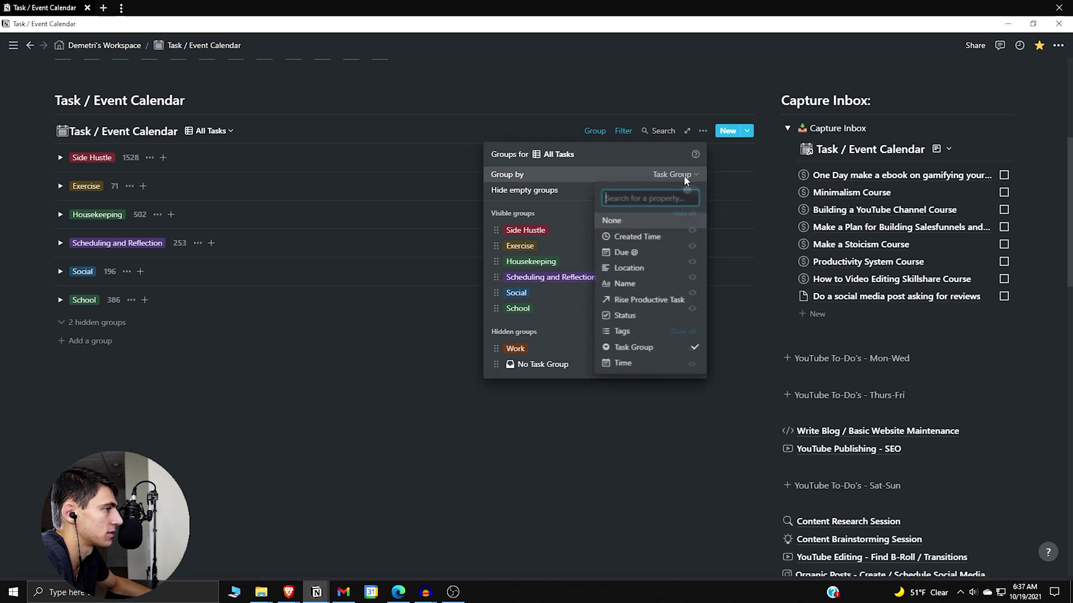
pyautogui.click(646, 329)
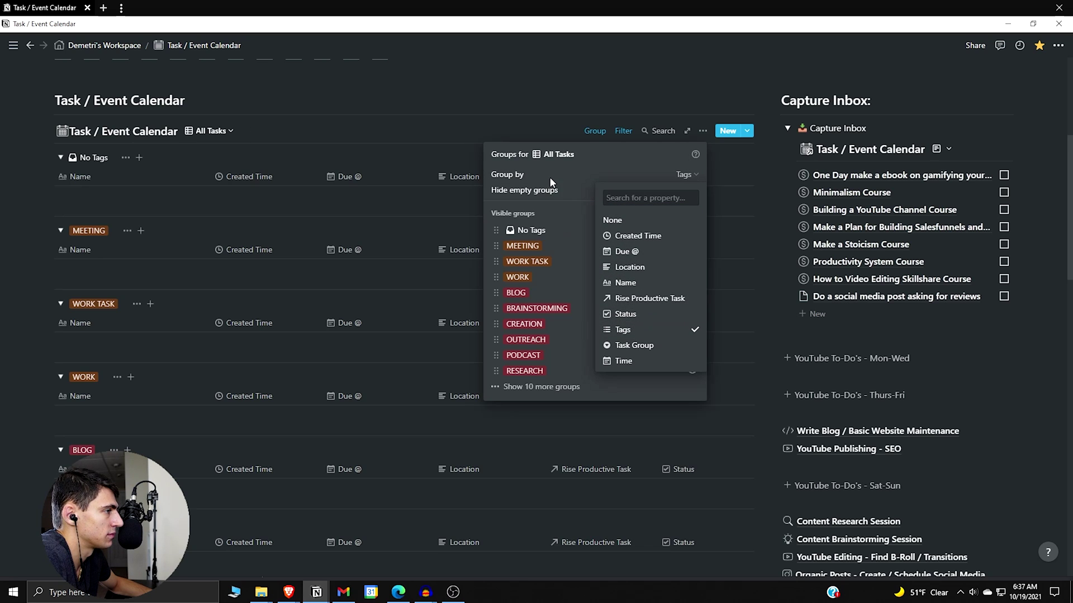
pyautogui.click(550, 192)
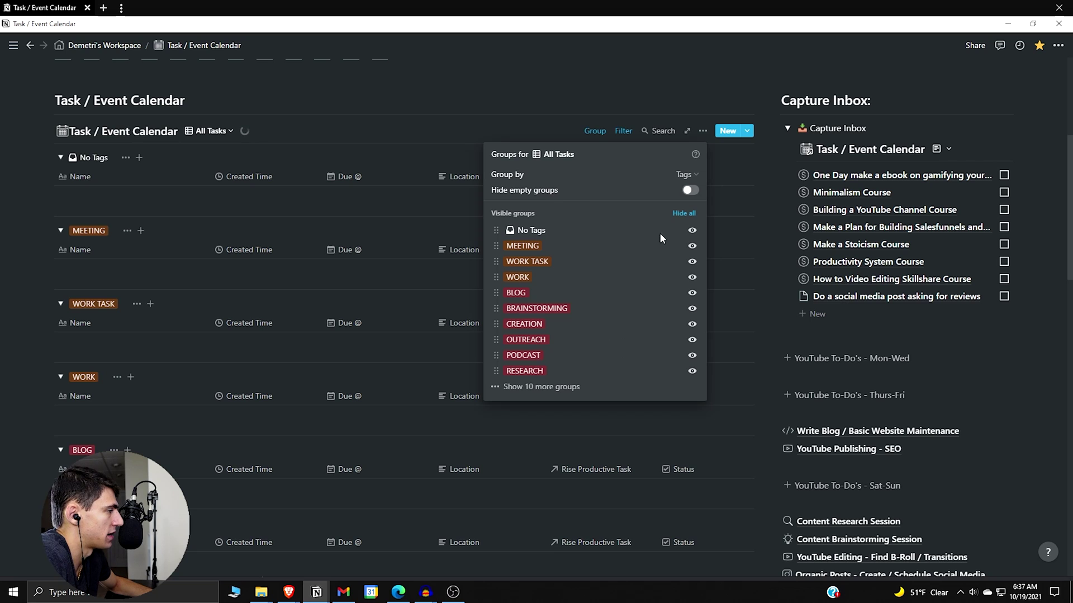
pyautogui.click(692, 231)
pyautogui.click(692, 230)
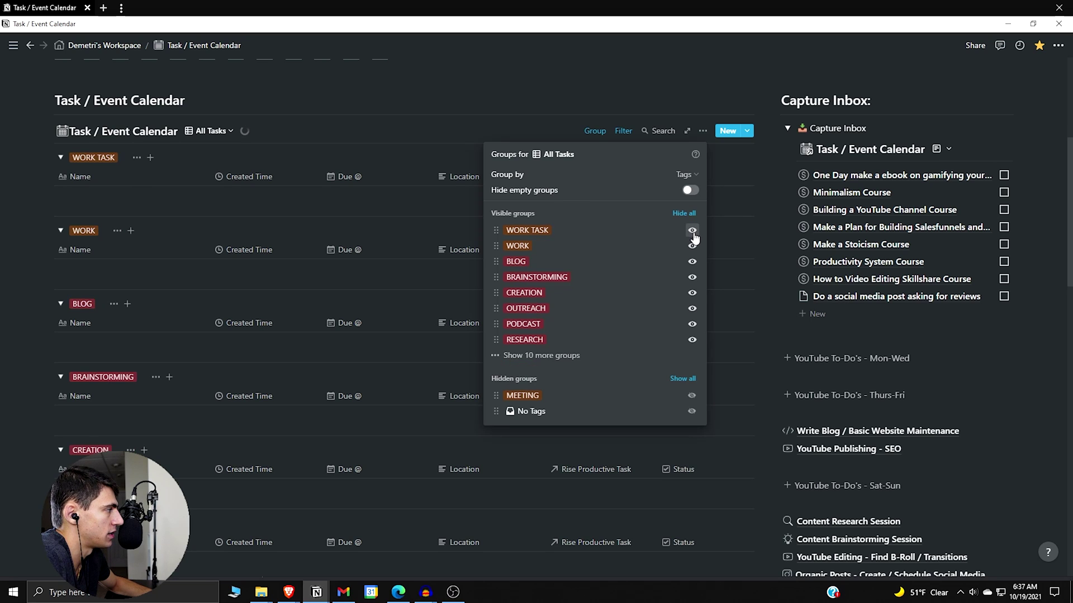
pyautogui.click(692, 230)
pyautogui.click(692, 230)
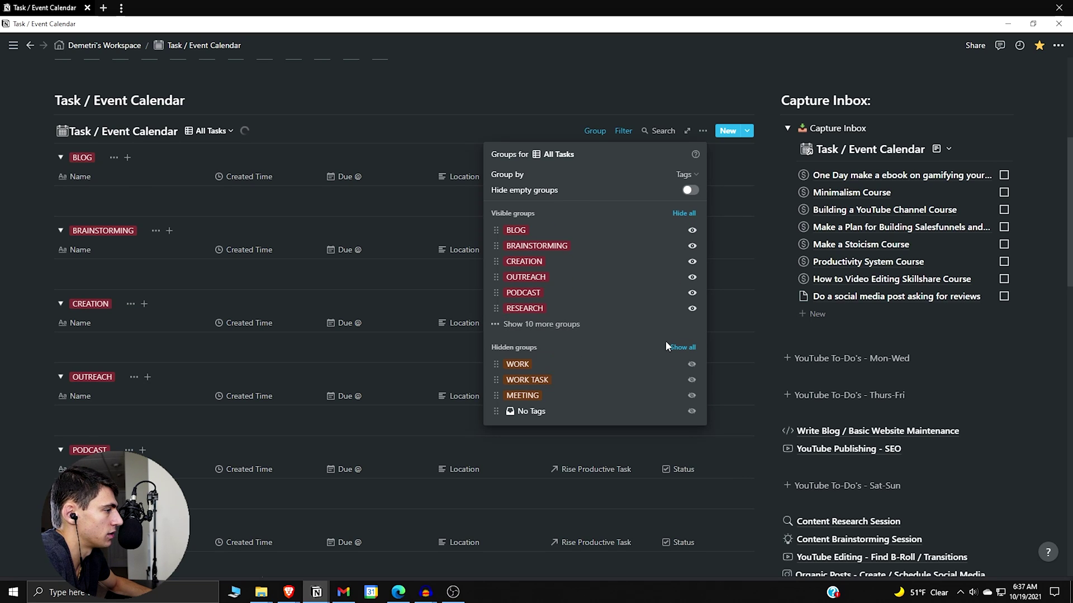
pyautogui.click(532, 325)
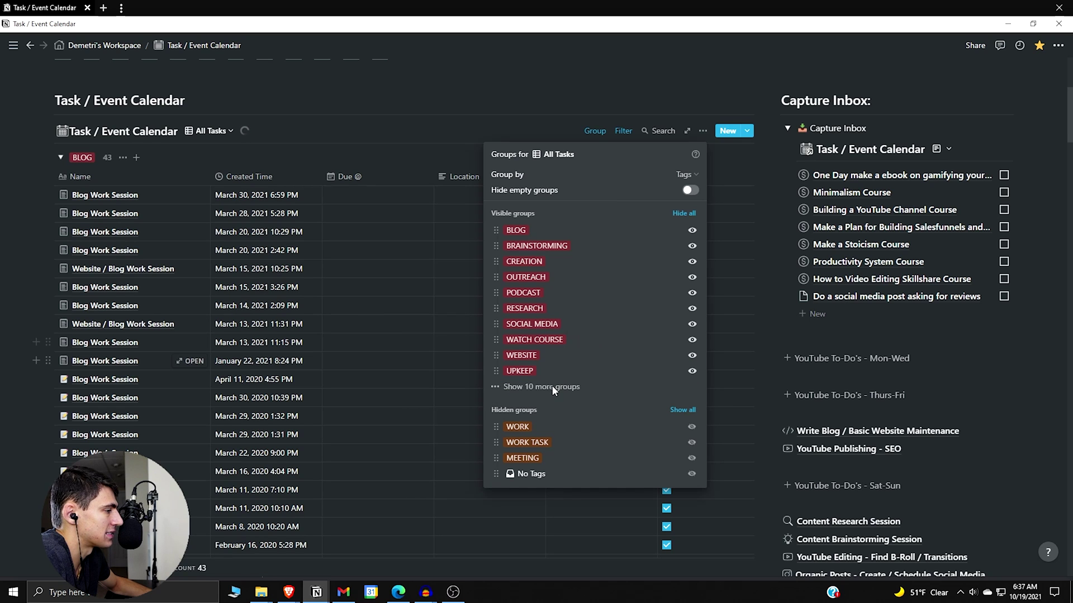
pyautogui.click(297, 366)
# Collapse the BLOG, BRAINSTORMING, CREATION, OUTREACH, PODCAST, RESEARCH, SOCIAL MEDIA and WATCH COURSE groups
pyautogui.scroll(-15, 297, 367)
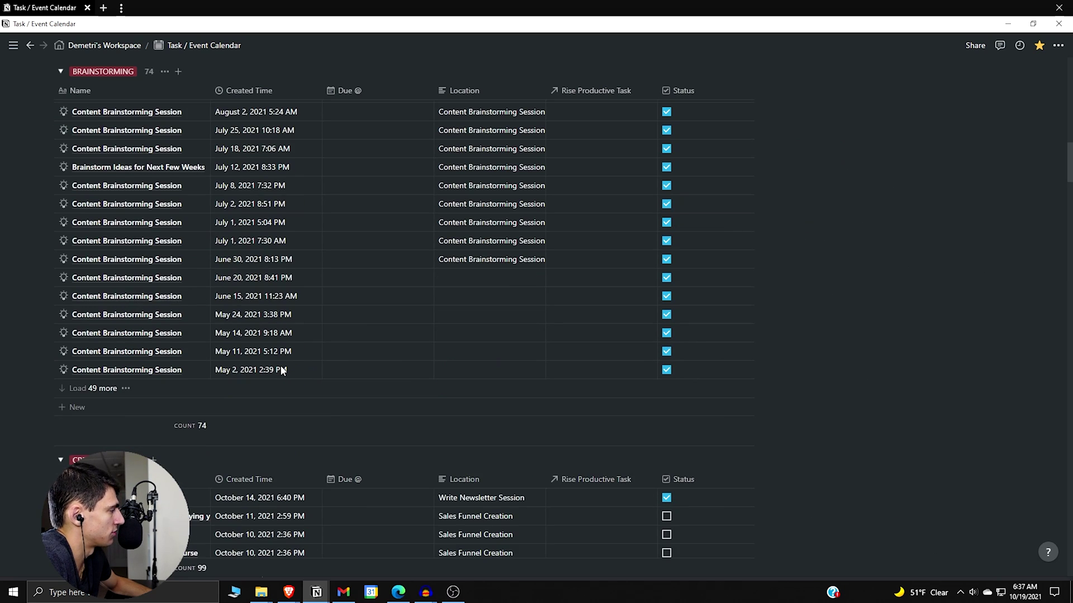
pyautogui.scroll(15, 146, 412)
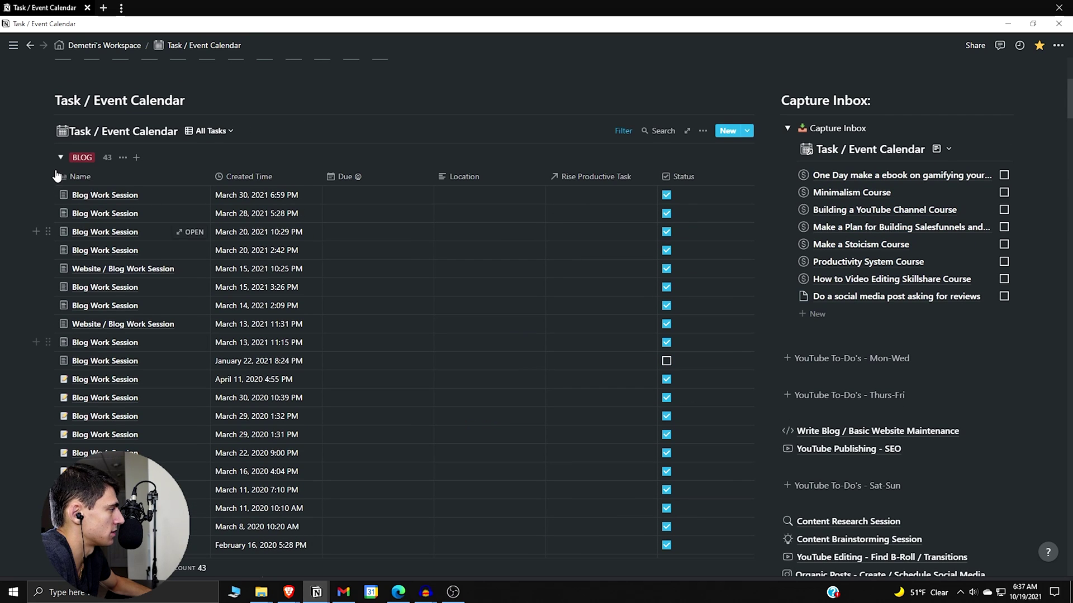
pyautogui.click(61, 157)
pyautogui.click(60, 186)
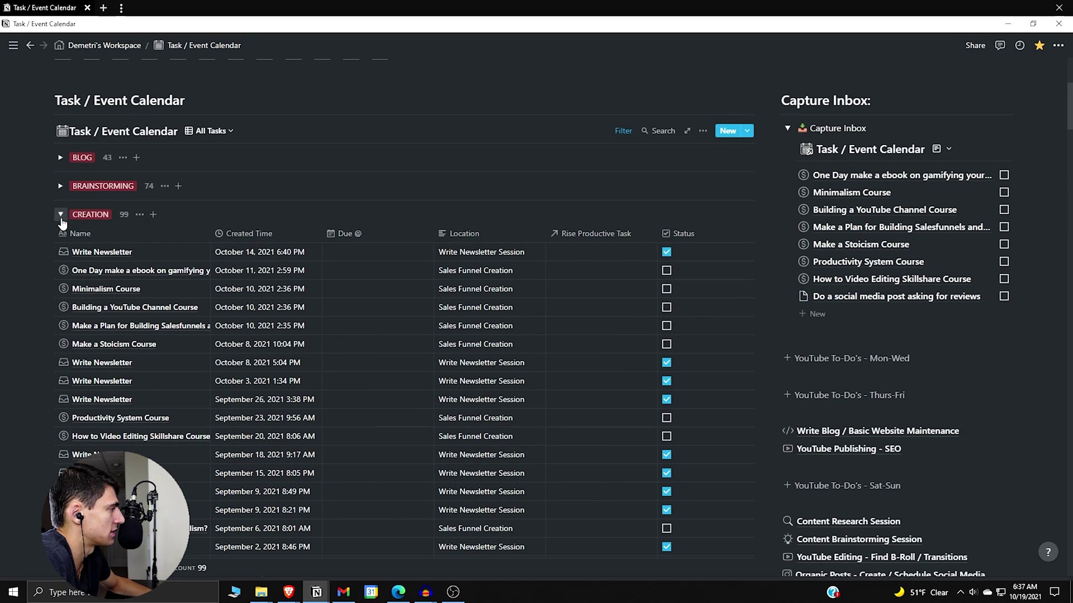
pyautogui.click(61, 214)
pyautogui.click(60, 242)
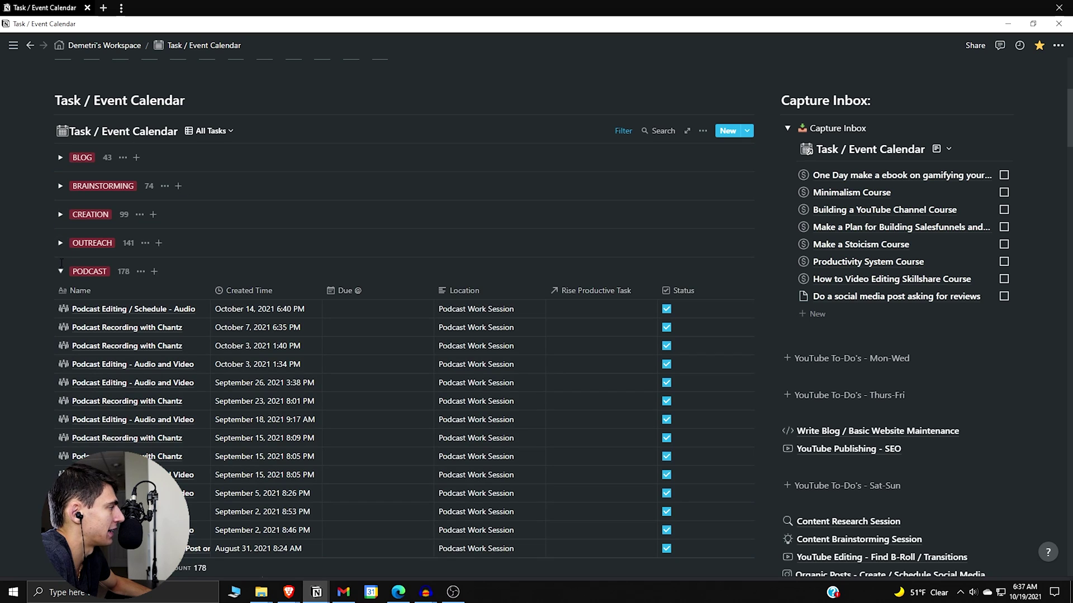
pyautogui.click(61, 271)
pyautogui.click(60, 300)
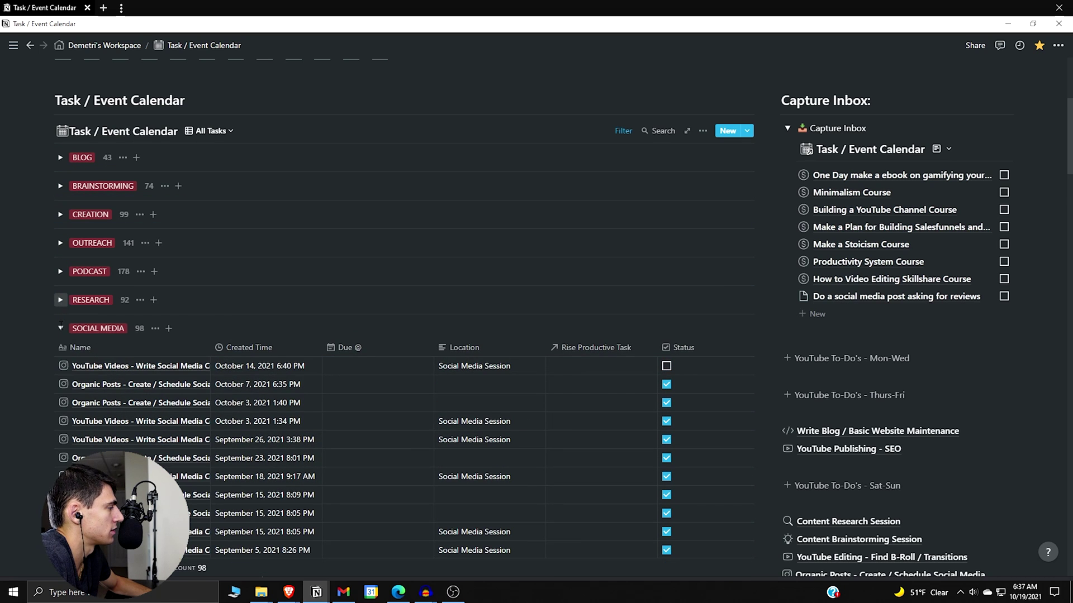
pyautogui.click(61, 328)
pyautogui.scroll(-3, 61, 328)
pyautogui.click(60, 244)
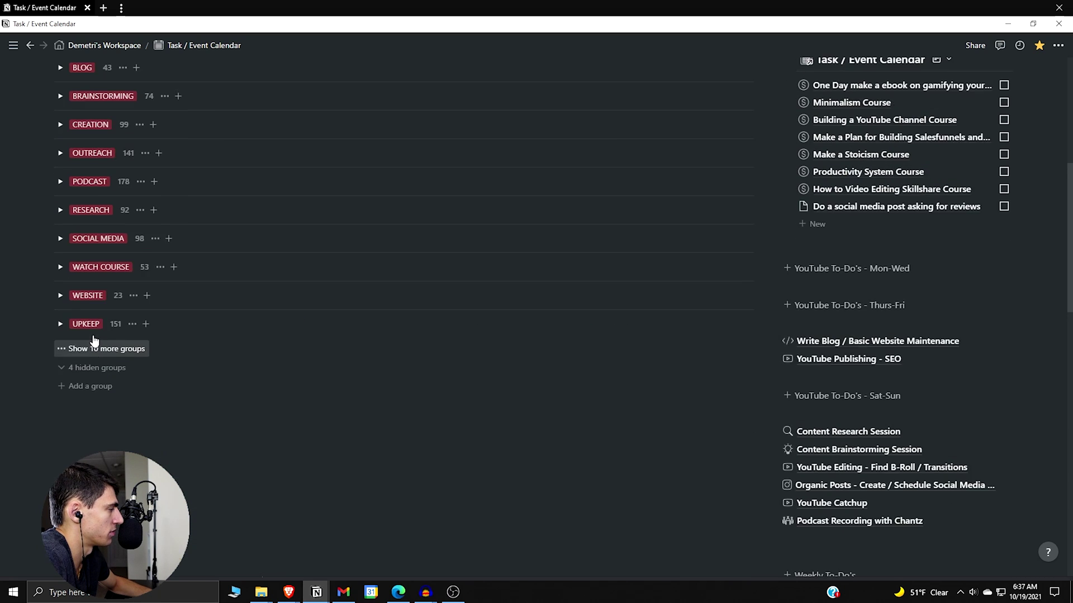
pyautogui.scroll(4, 94, 341)
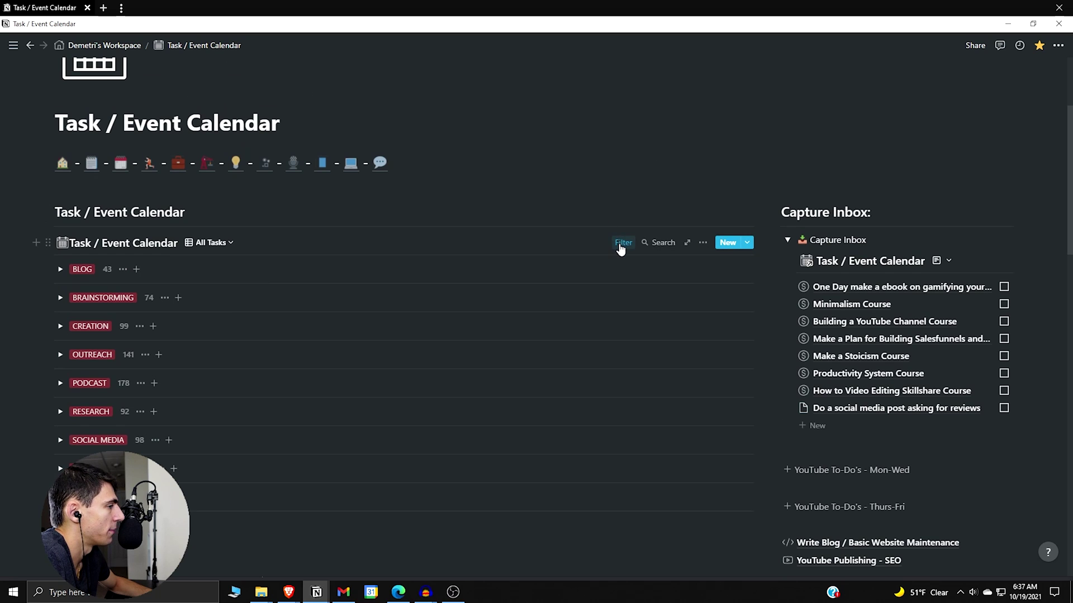
# Group the All Tasks table by Time with groups sorted chronologically
pyautogui.click(702, 244)
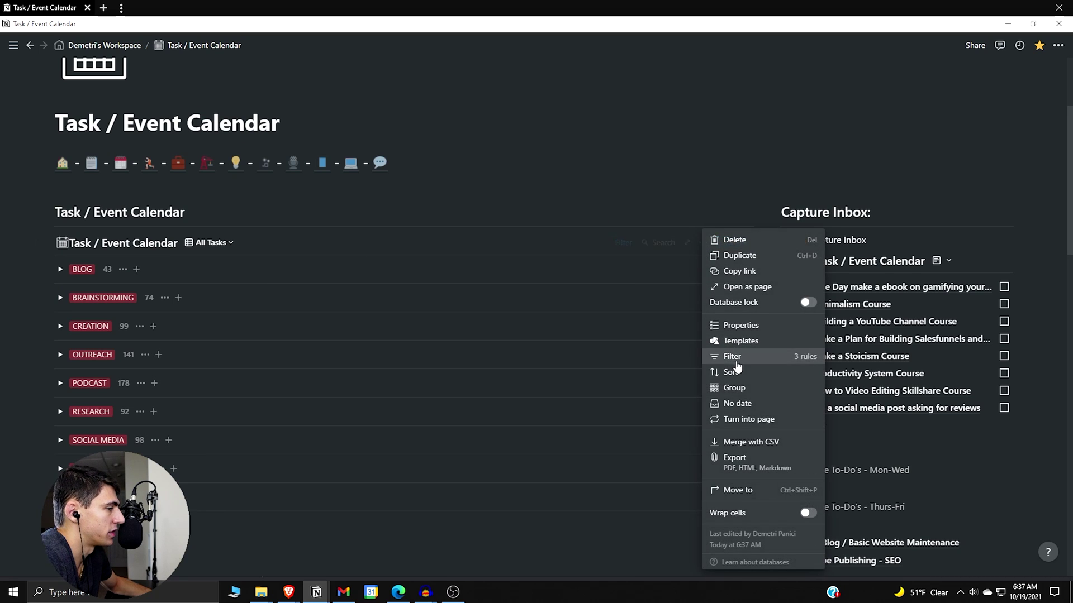
pyautogui.click(729, 385)
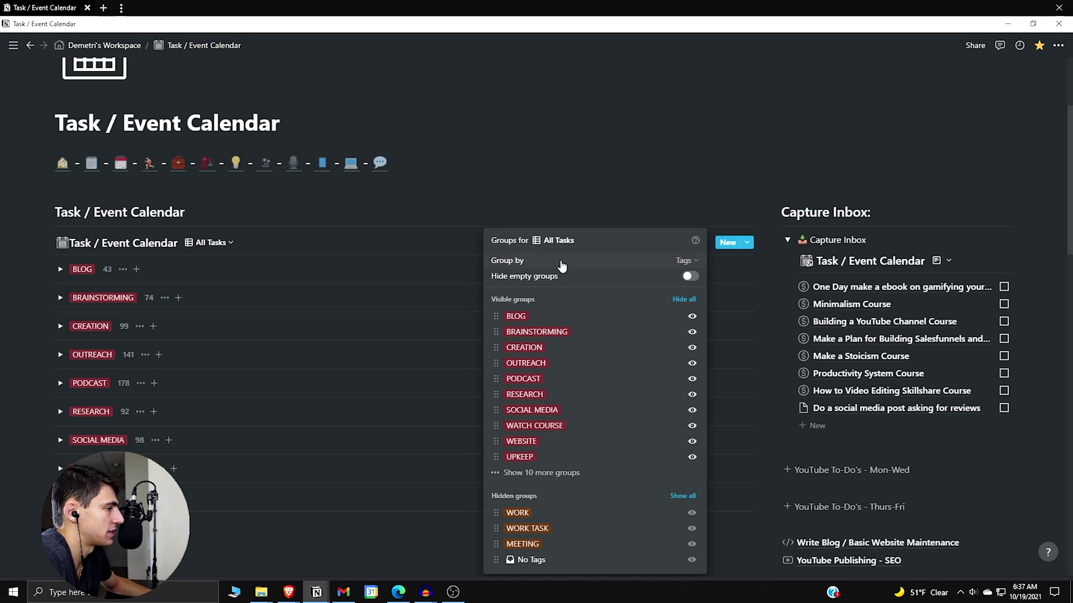
pyautogui.click(685, 260)
pyautogui.click(623, 432)
pyautogui.click(673, 305)
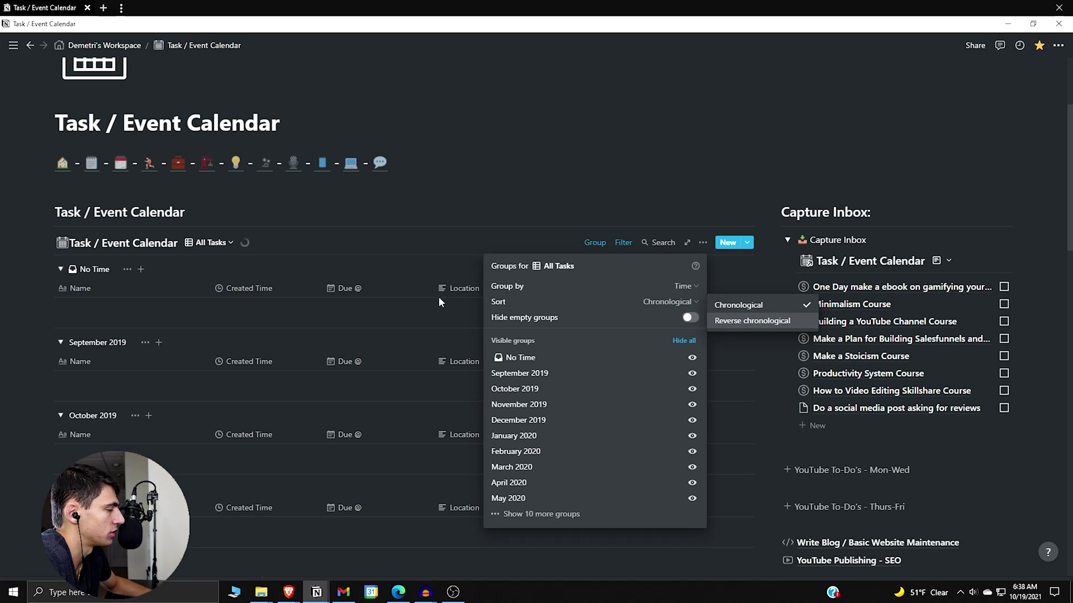
pyautogui.click(291, 266)
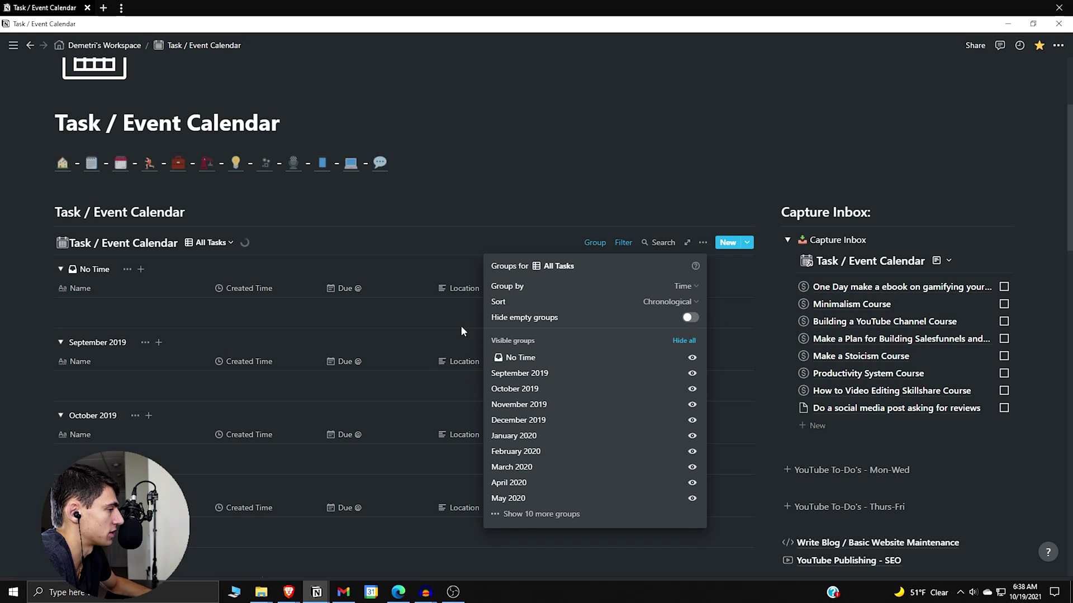
pyautogui.click(410, 338)
# Scroll through the monthly Time groups to review the result
pyautogui.scroll(-7, 402, 351)
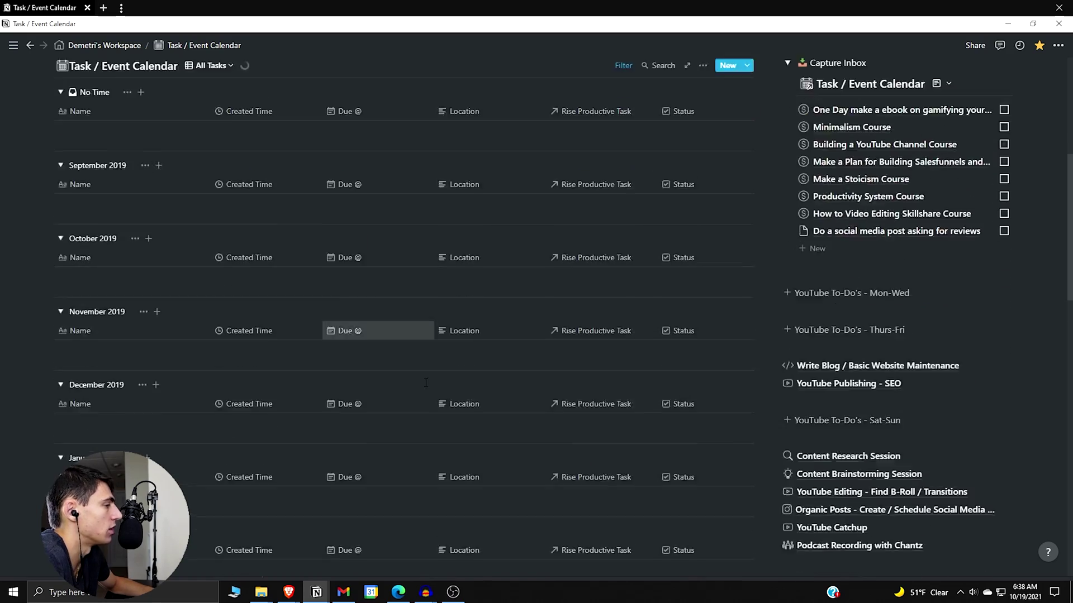
pyautogui.scroll(-3, 399, 365)
pyautogui.scroll(15, 372, 361)
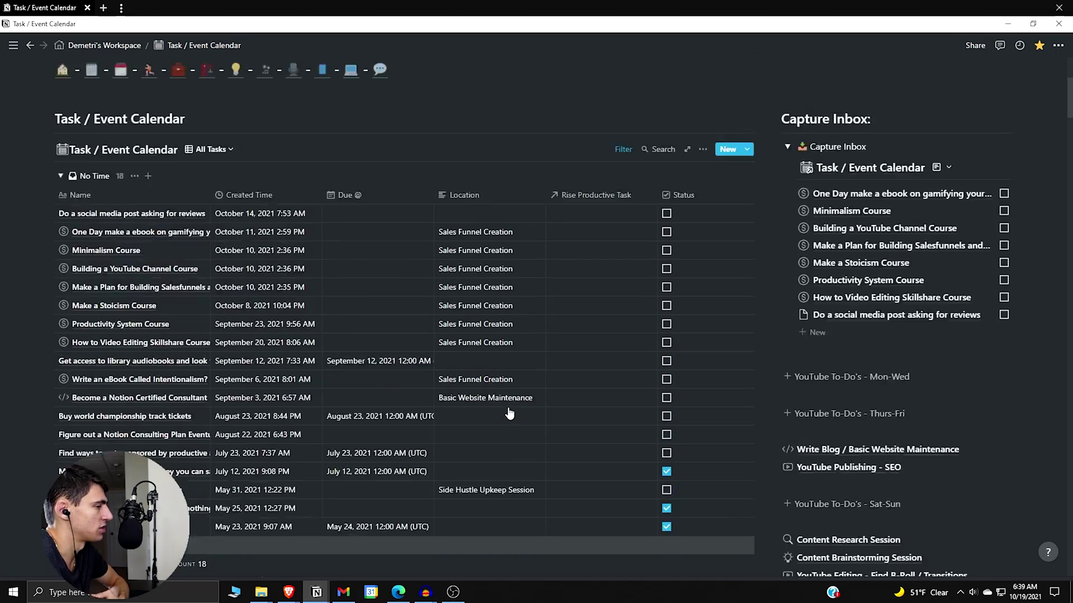
pyautogui.scroll(-8, 502, 412)
pyautogui.scroll(-9, 503, 412)
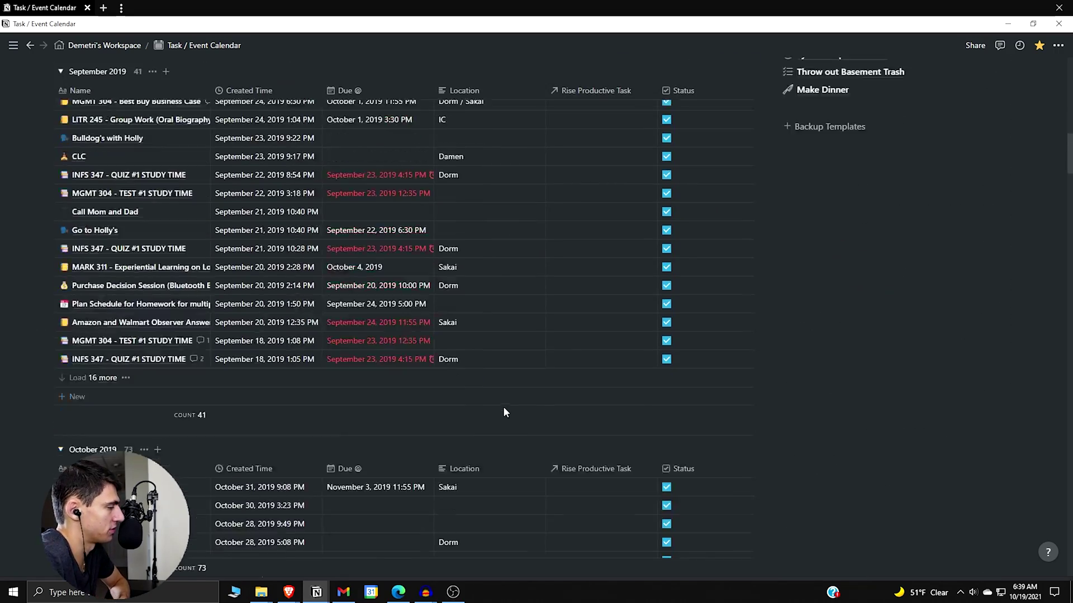
pyautogui.scroll(6, 917, 372)
pyautogui.scroll(10, 917, 372)
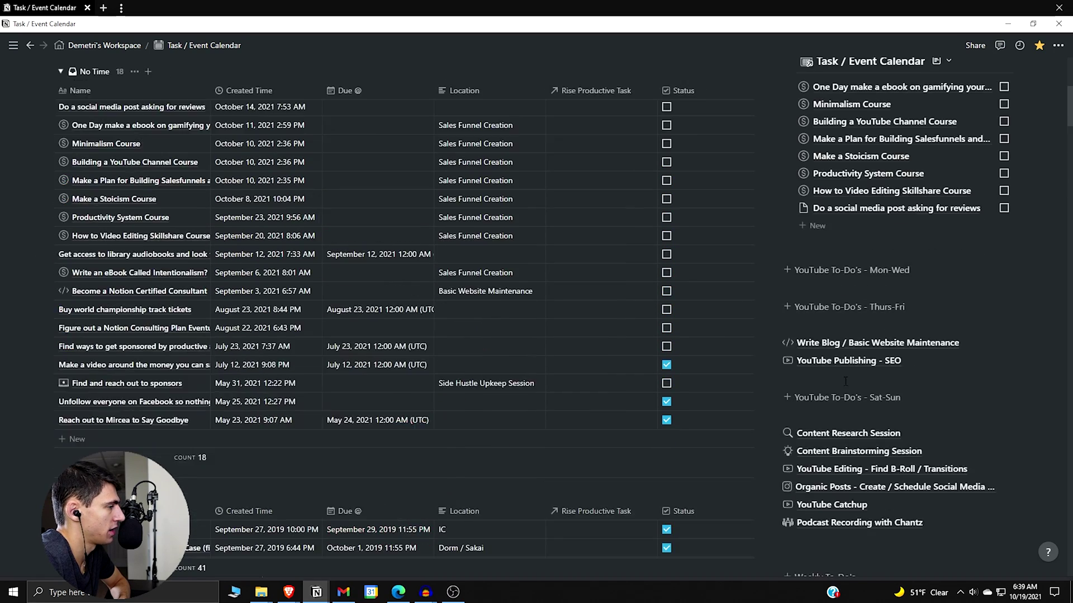
pyautogui.scroll(4, 696, 331)
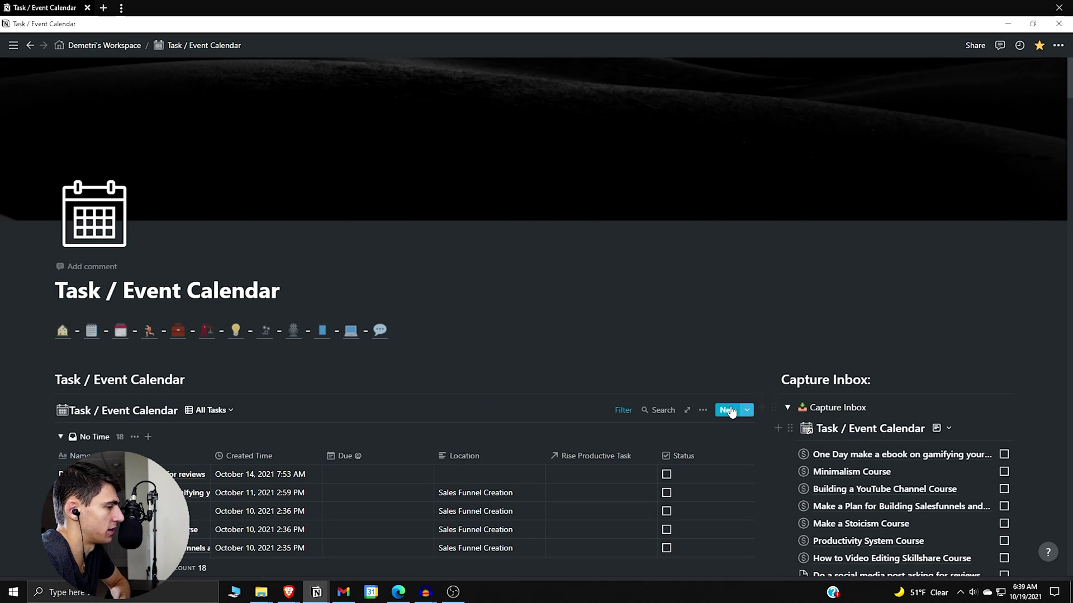
pyautogui.click(702, 410)
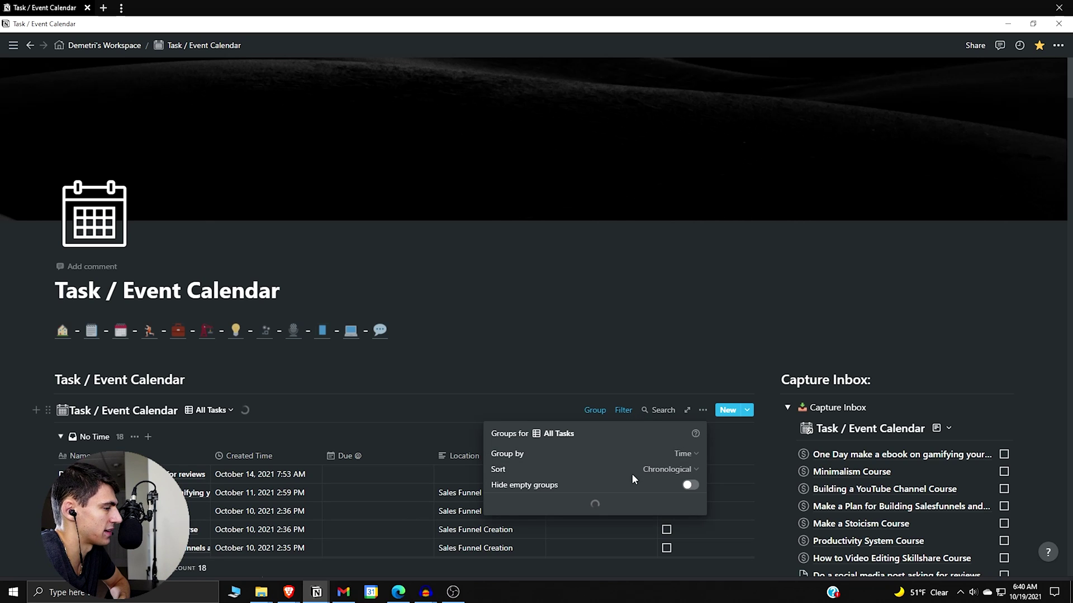
# Add a fourth filter rule limiting Time to within the past week
pyautogui.click(719, 475)
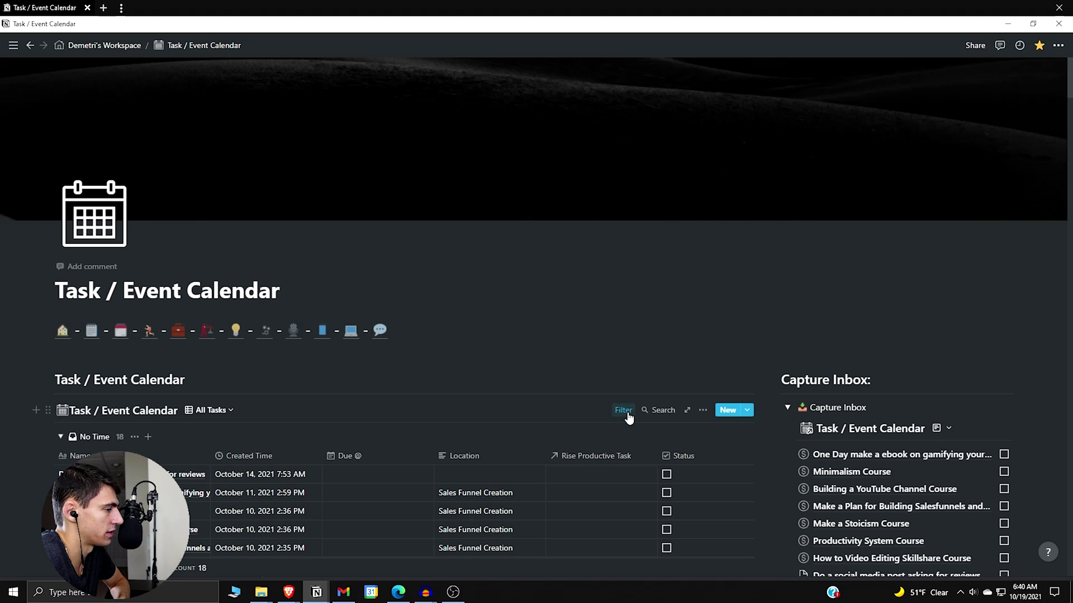
pyautogui.click(624, 411)
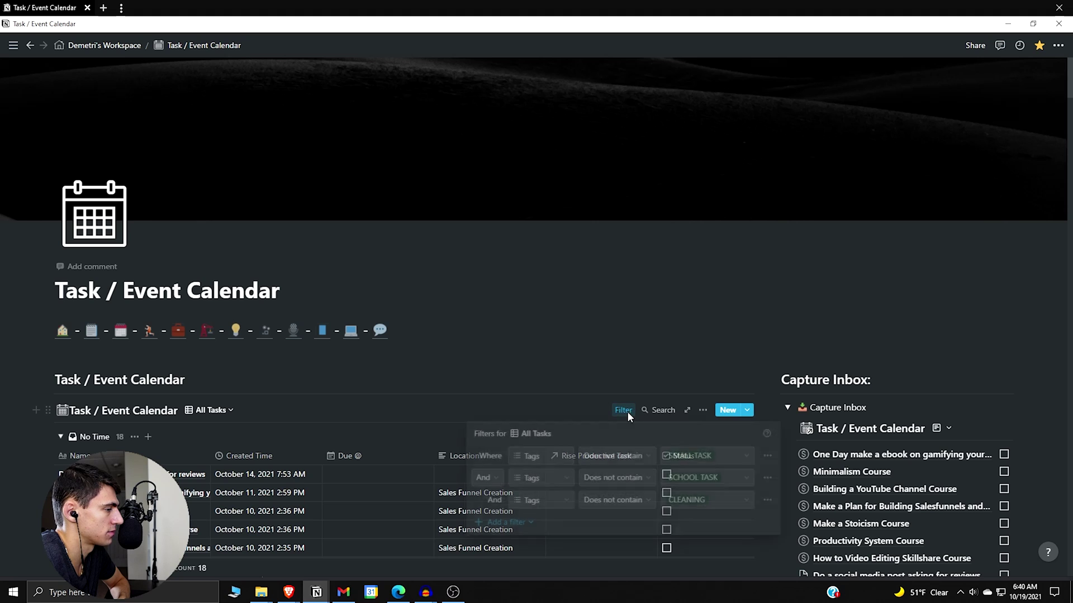
pyautogui.click(517, 523)
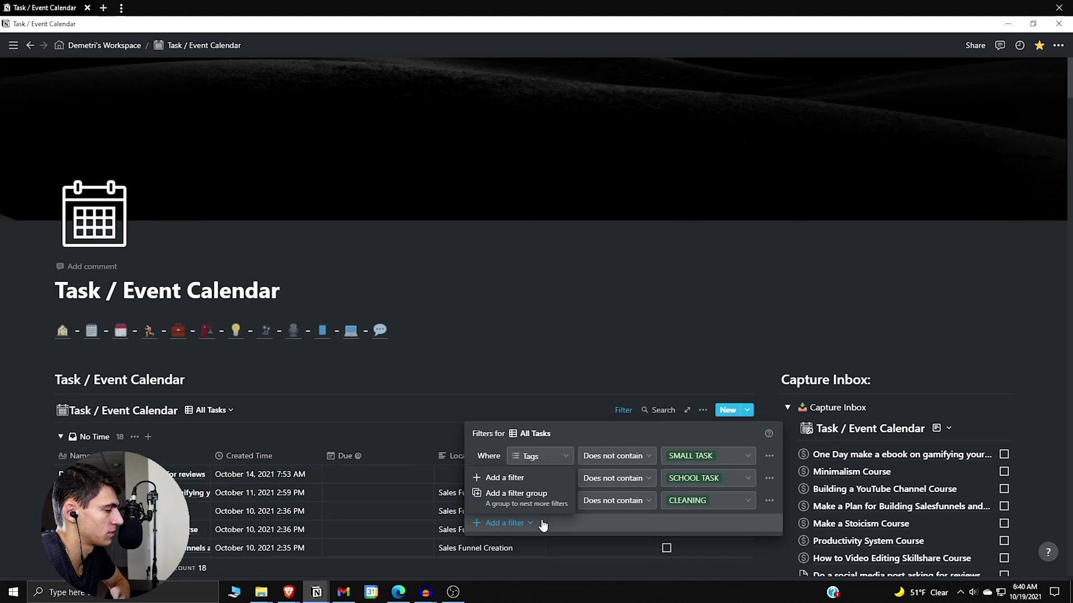
pyautogui.click(504, 478)
pyautogui.click(541, 521)
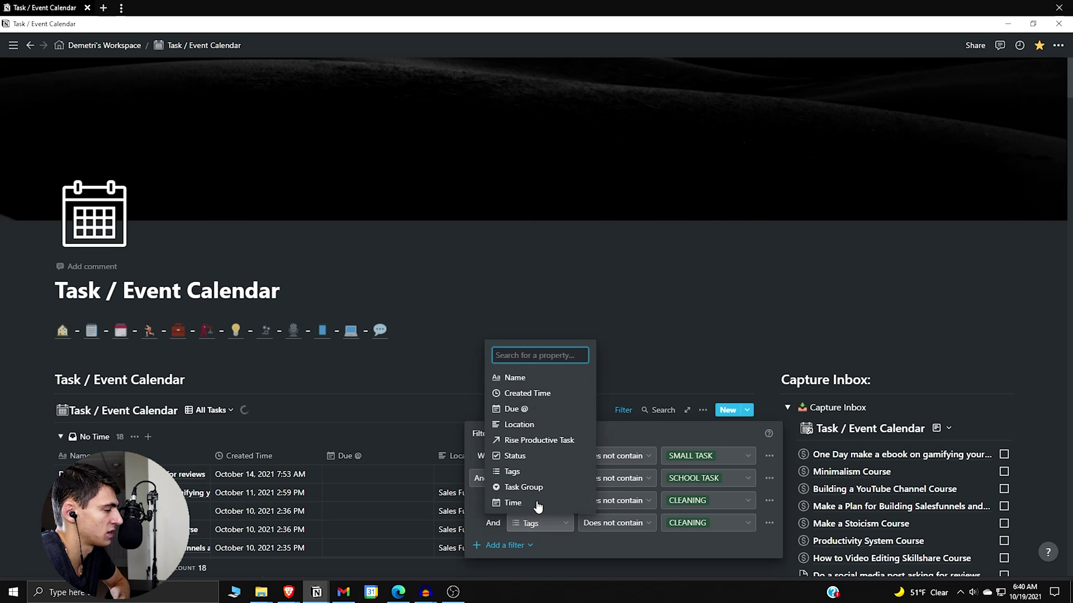
pyautogui.click(512, 503)
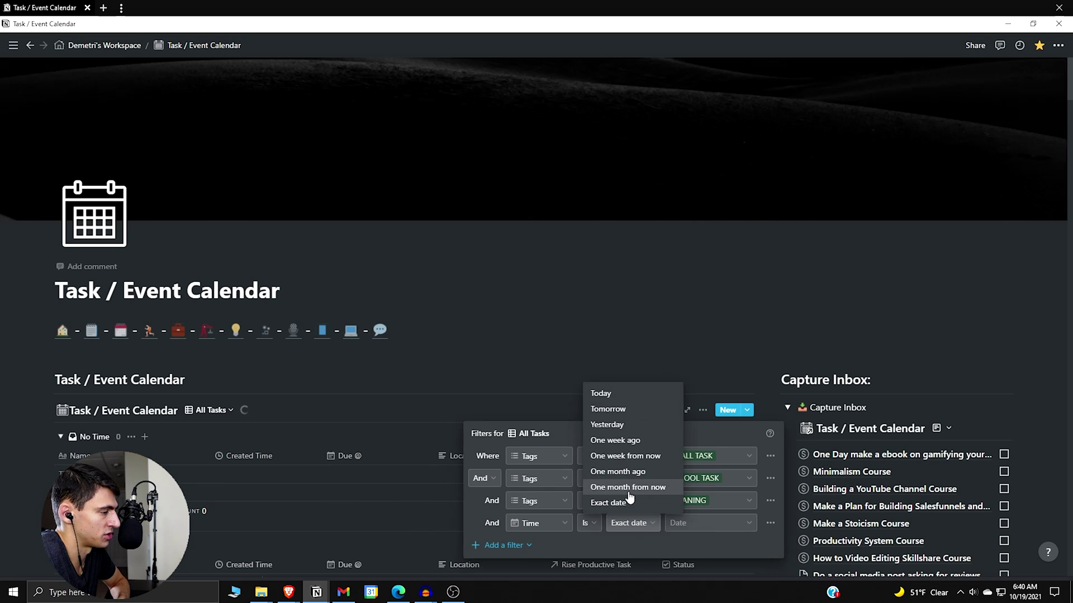
pyautogui.click(585, 523)
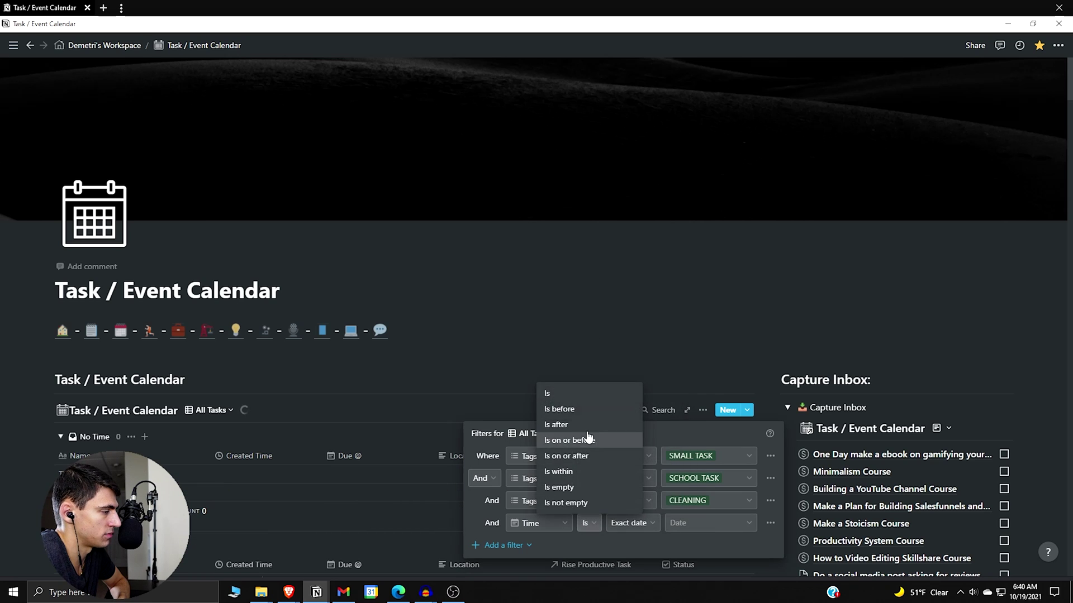
pyautogui.click(587, 472)
pyautogui.click(696, 254)
# Hide all the Time groups at once in the grouping settings
pyautogui.scroll(-3, 696, 254)
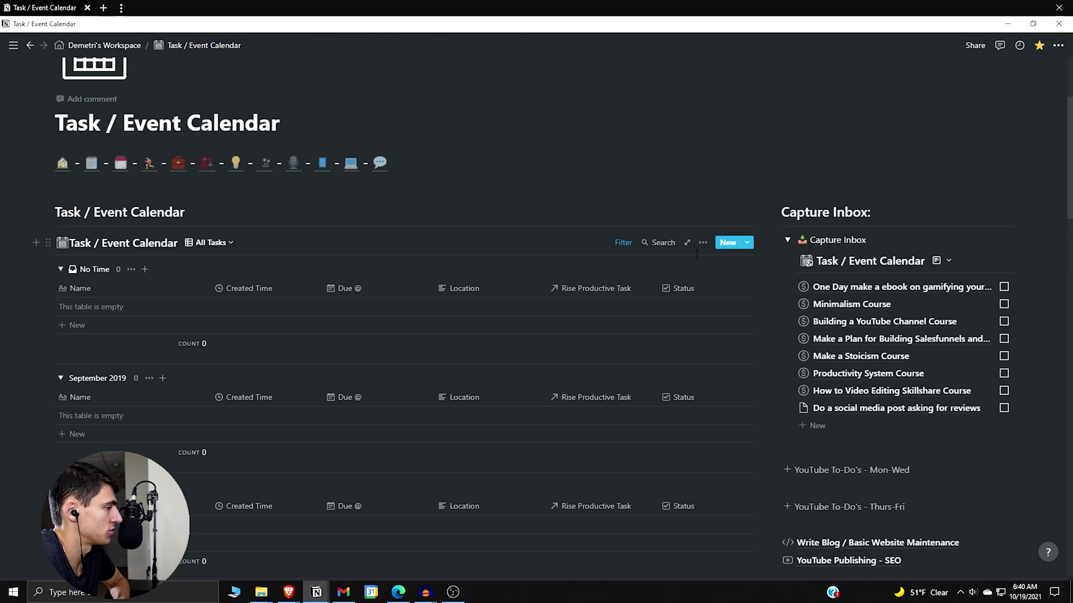
pyautogui.click(703, 243)
pyautogui.click(736, 400)
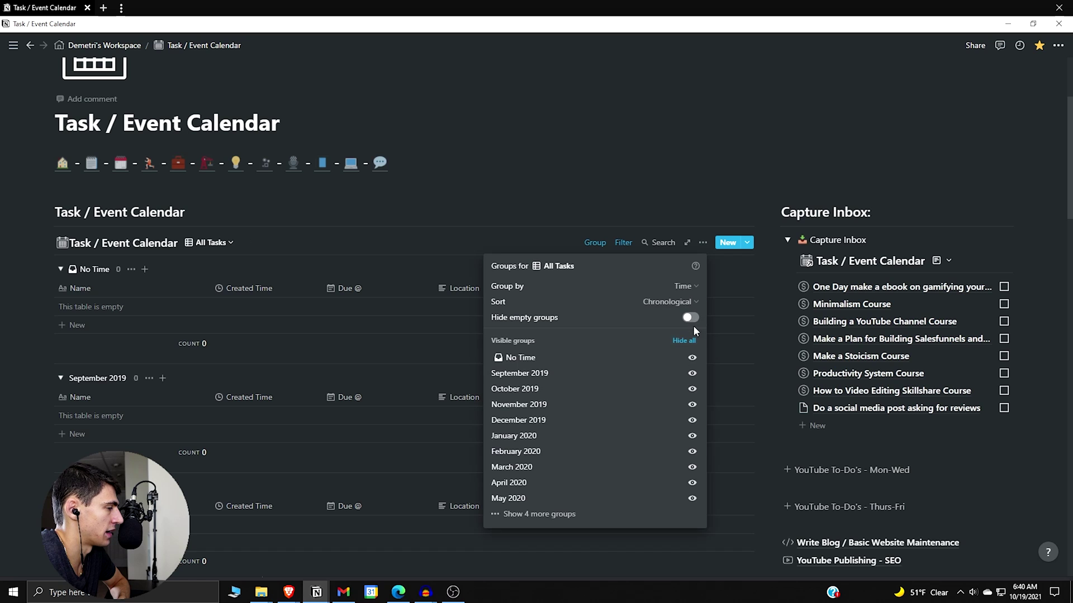
pyautogui.click(685, 340)
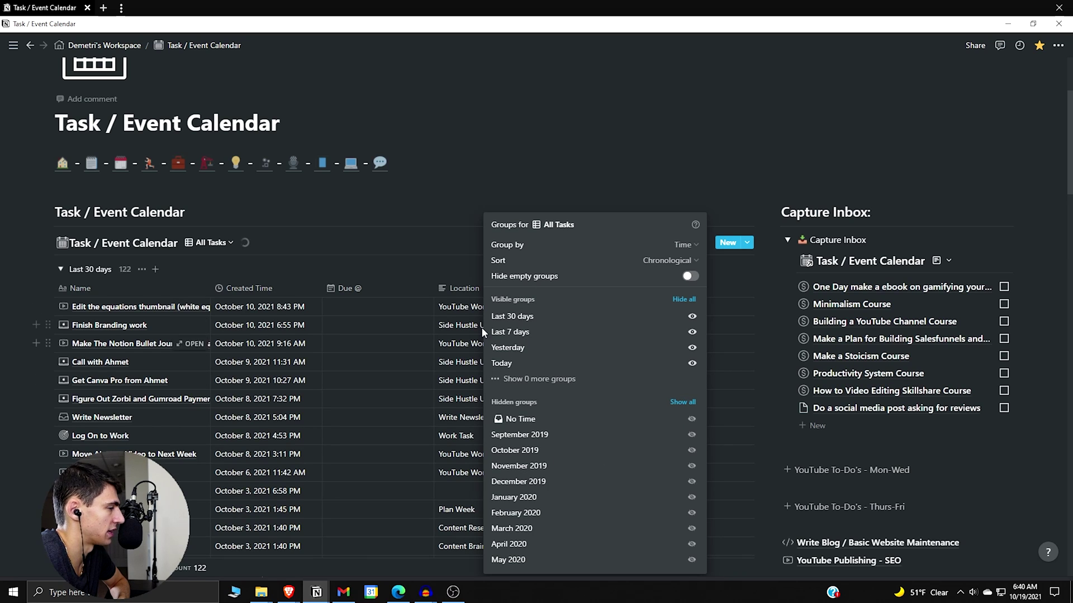
# Set the All Tasks table's Group by to None, then go to the Framework page
pyautogui.click(309, 346)
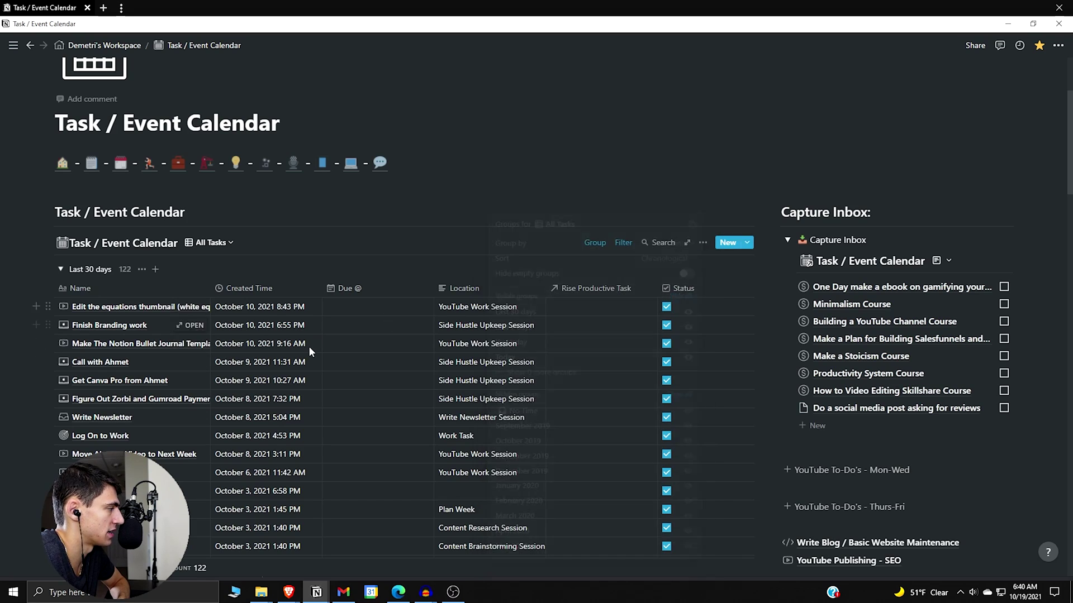
pyautogui.scroll(-8, 316, 344)
pyautogui.scroll(-12, 341, 368)
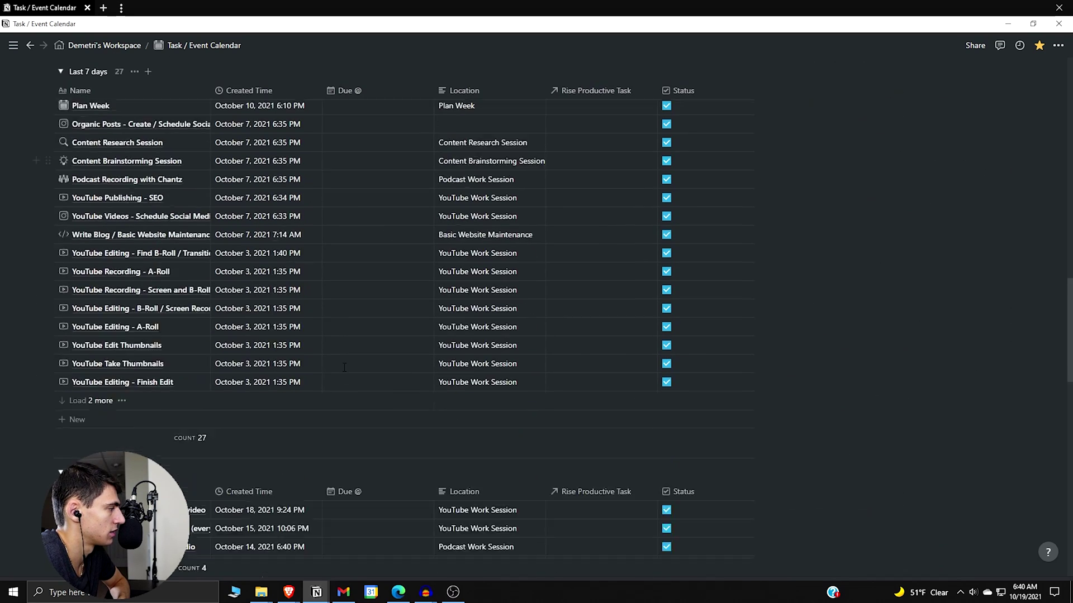
pyautogui.scroll(-2, 344, 373)
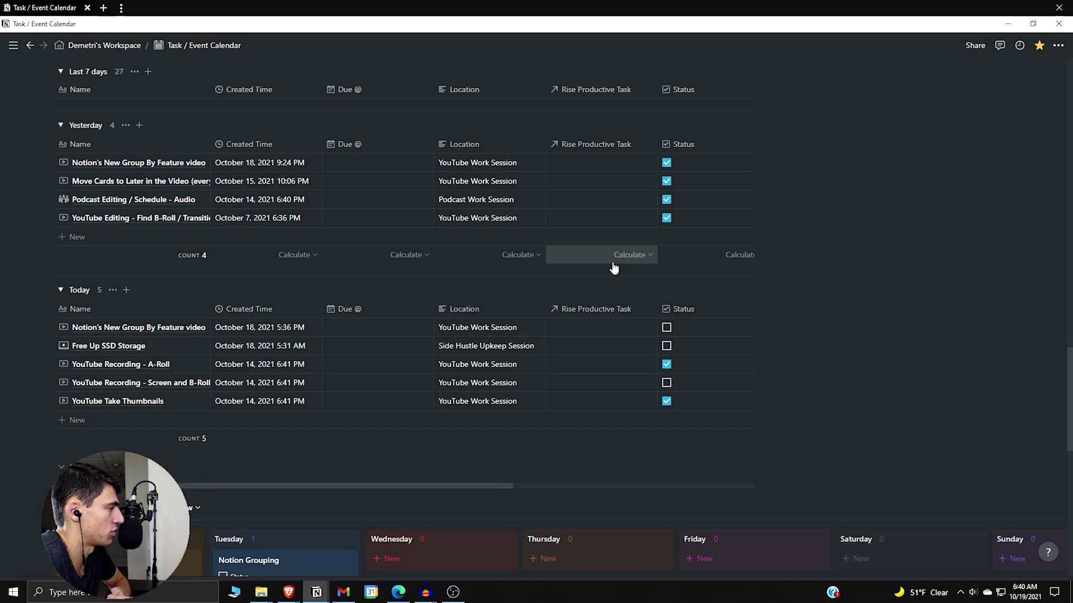
pyautogui.scroll(2, 469, 331)
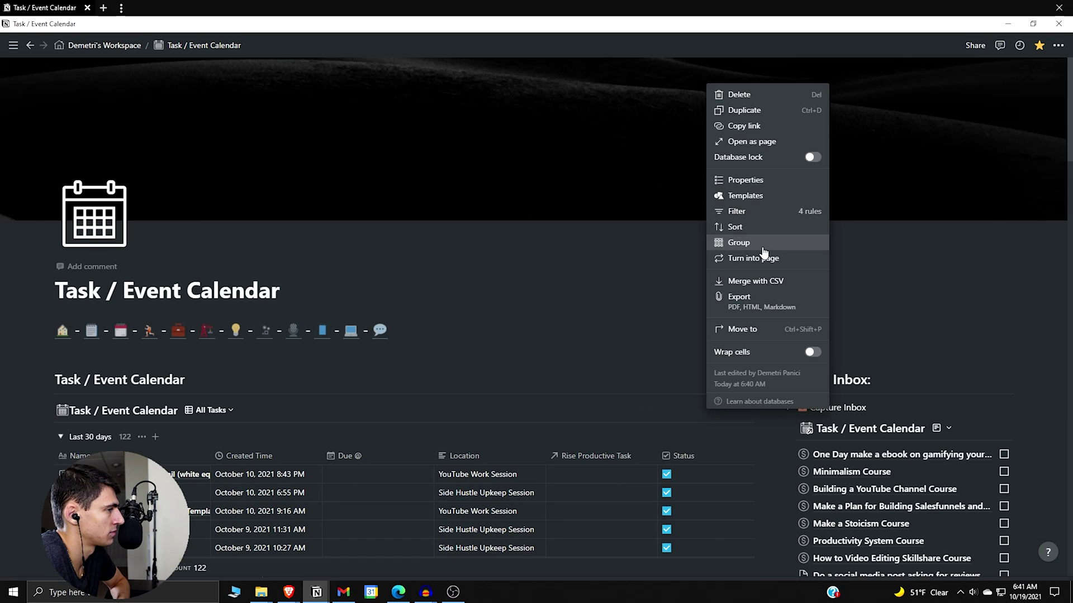
pyautogui.click(761, 248)
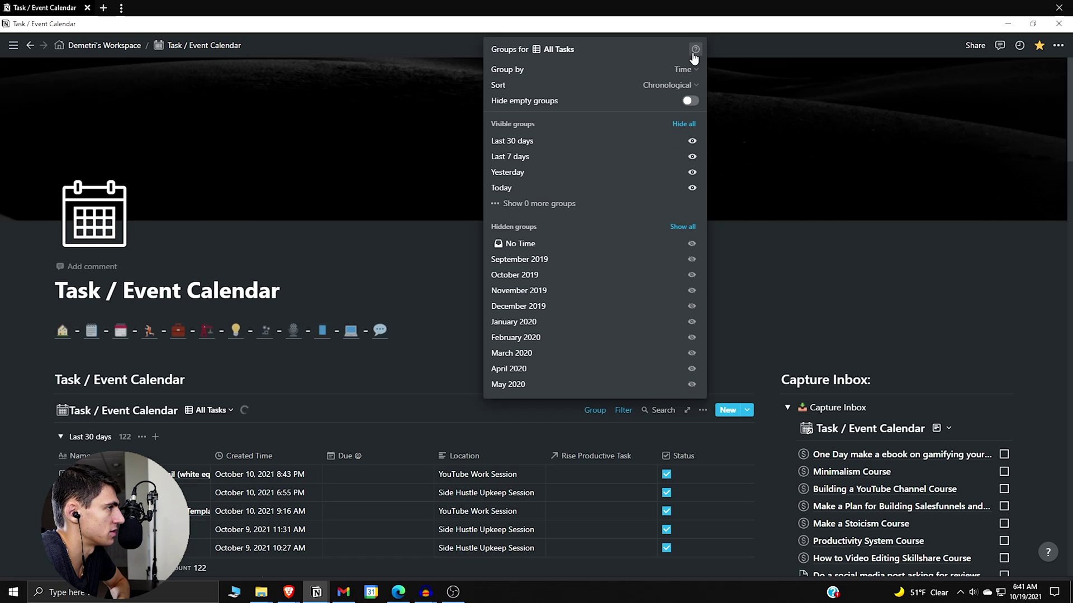
pyautogui.click(682, 69)
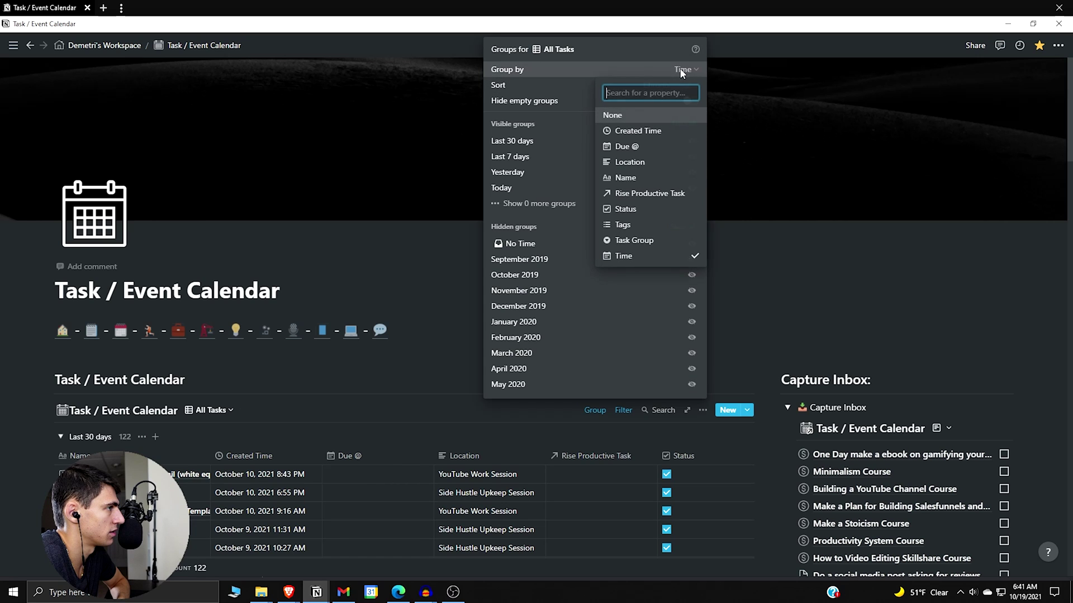
pyautogui.click(637, 116)
pyautogui.click(625, 403)
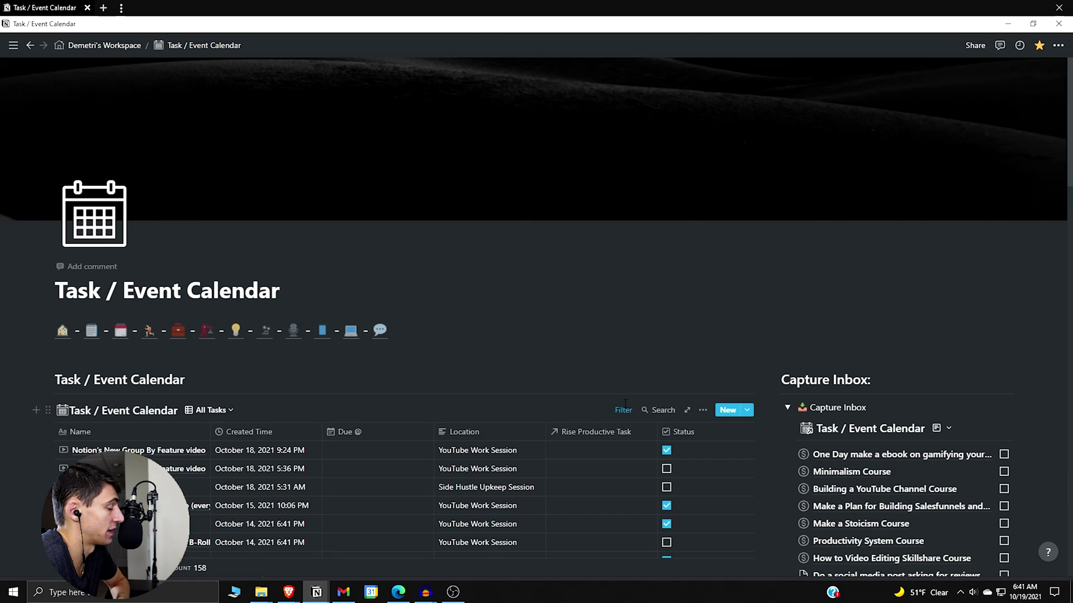
pyautogui.click(208, 332)
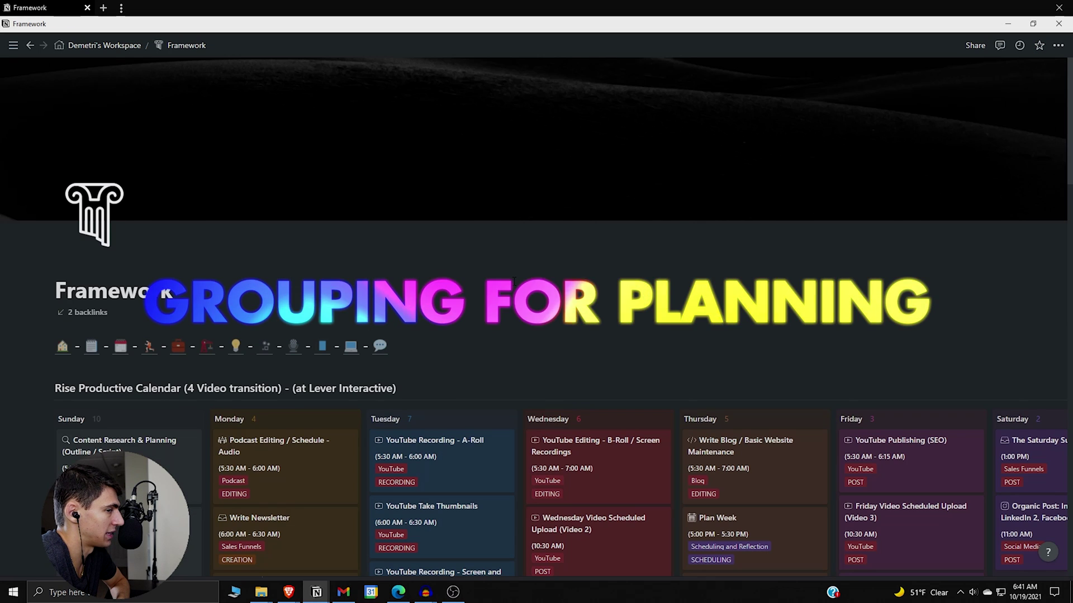
# Confirm the Framework calendar is grouped by Day of the Week and close the panel
pyautogui.scroll(-2, 514, 281)
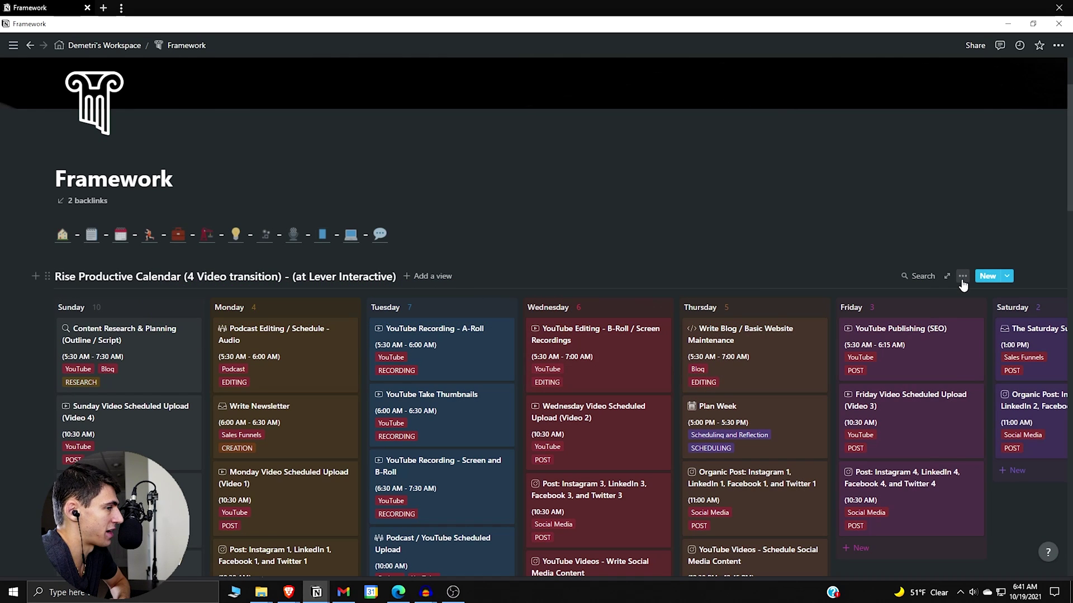
pyautogui.click(963, 277)
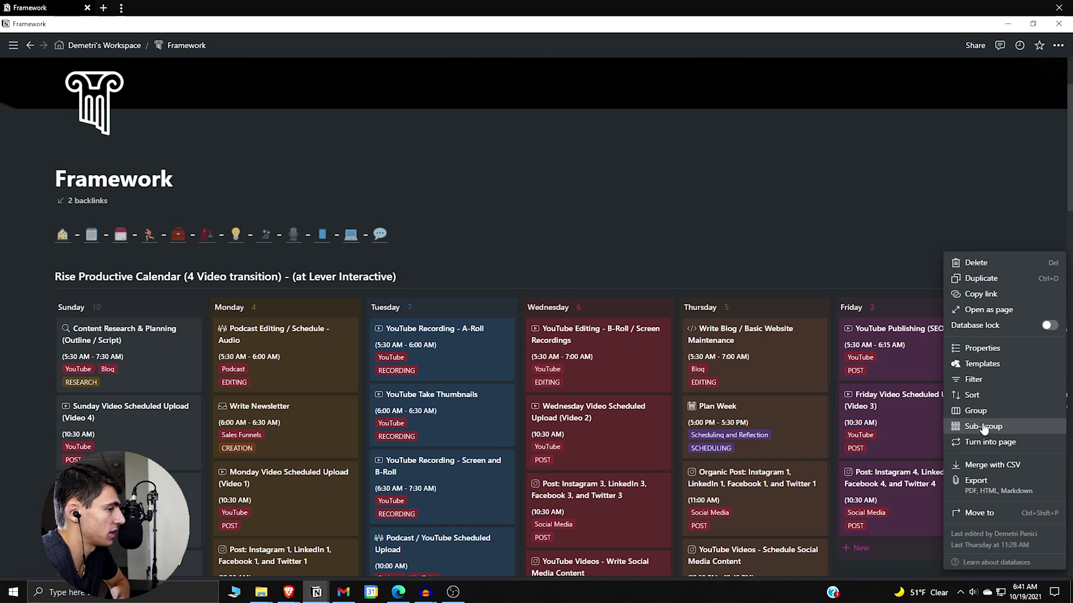
pyautogui.click(984, 413)
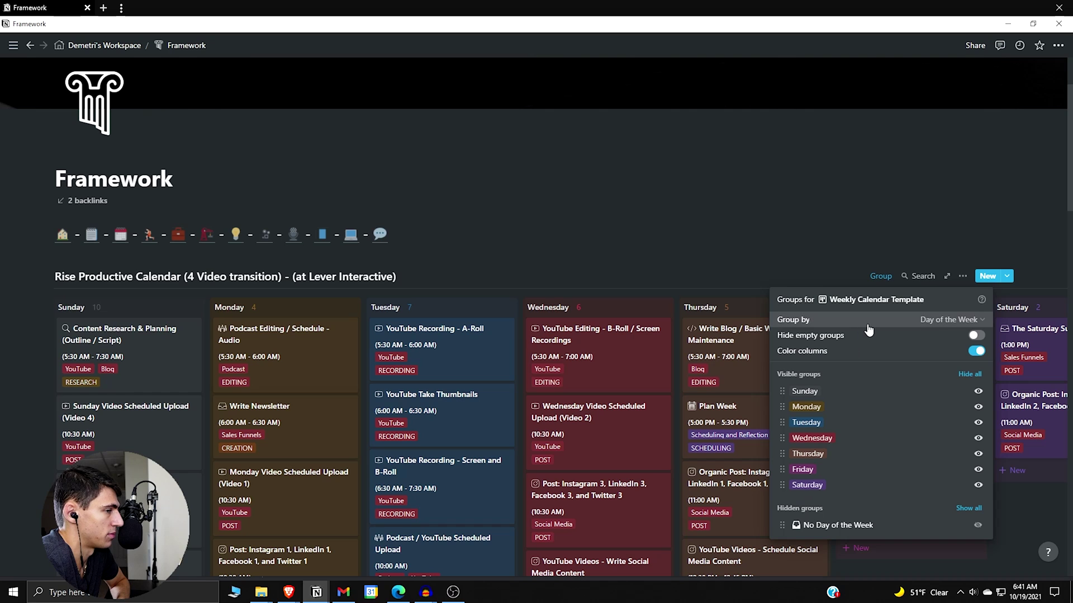
pyautogui.click(809, 263)
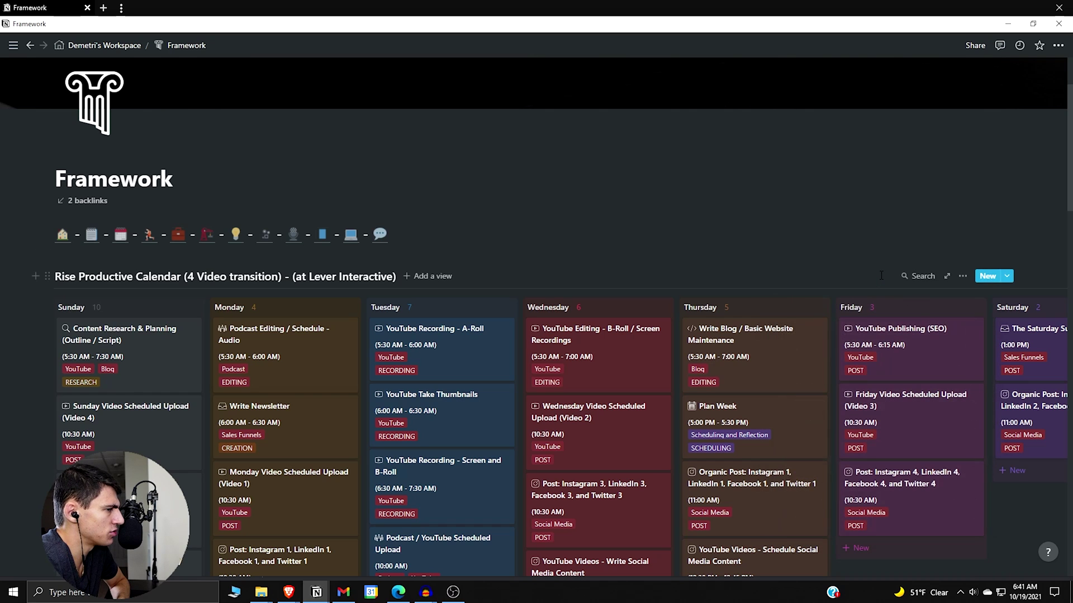
pyautogui.click(962, 276)
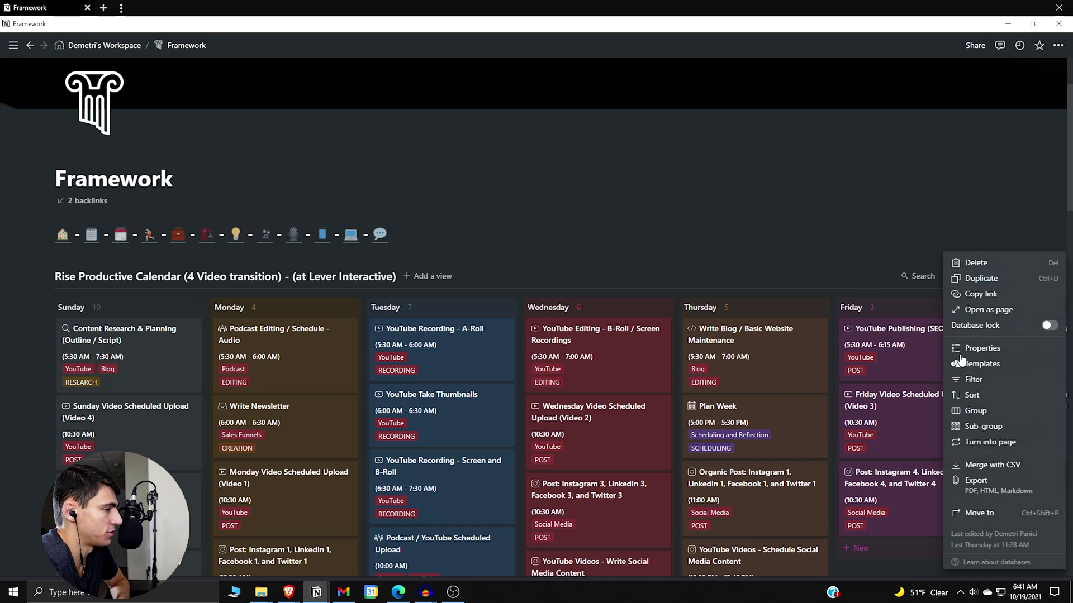
pyautogui.click(970, 428)
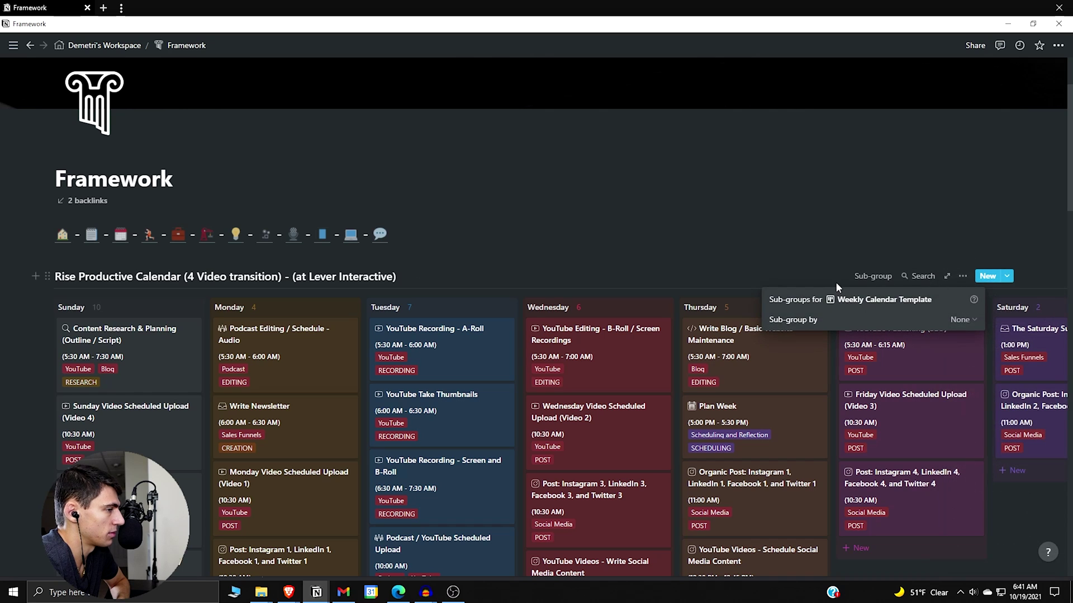
pyautogui.click(968, 322)
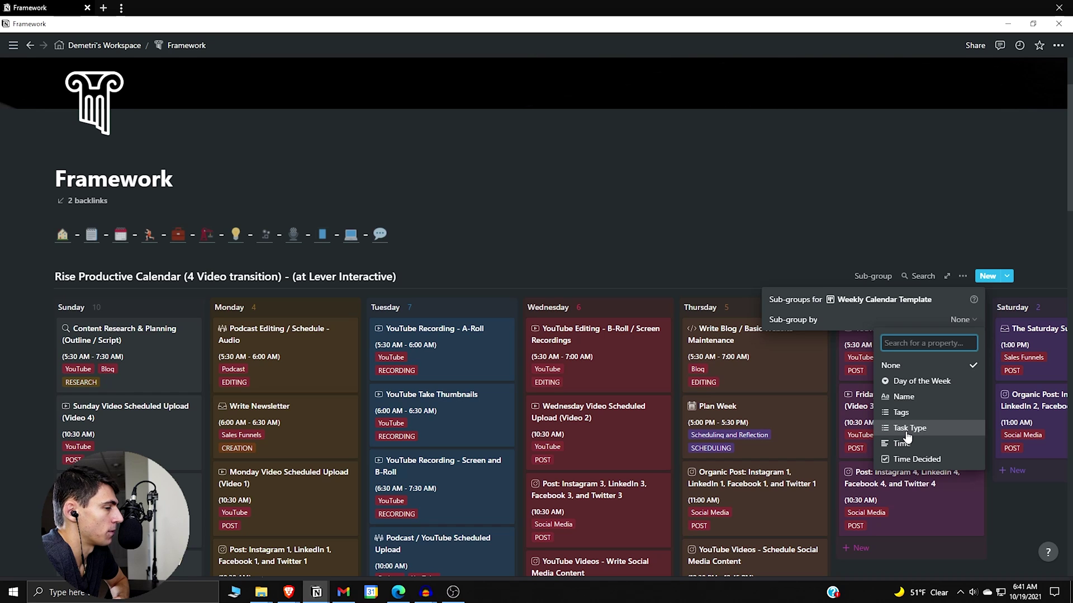
pyautogui.press('Escape')
pyautogui.press('Escape')
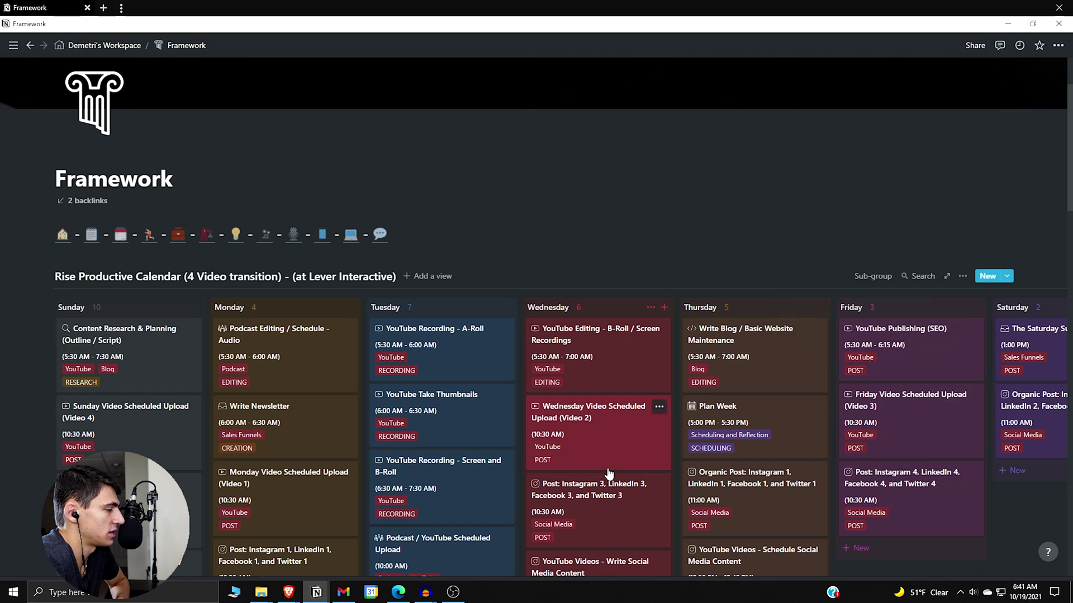
pyautogui.click(610, 439)
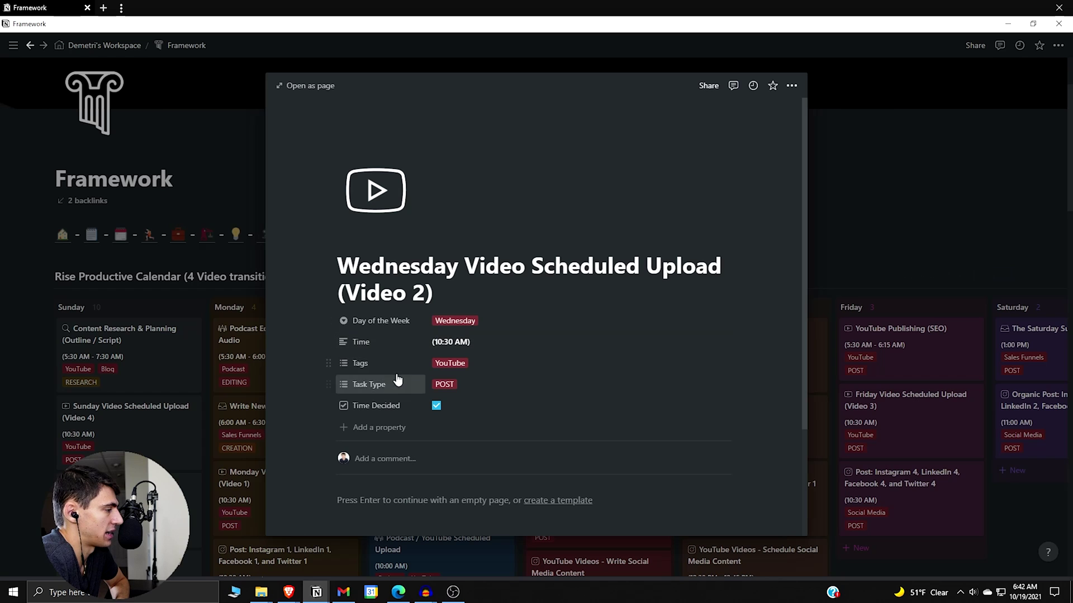
pyautogui.click(478, 365)
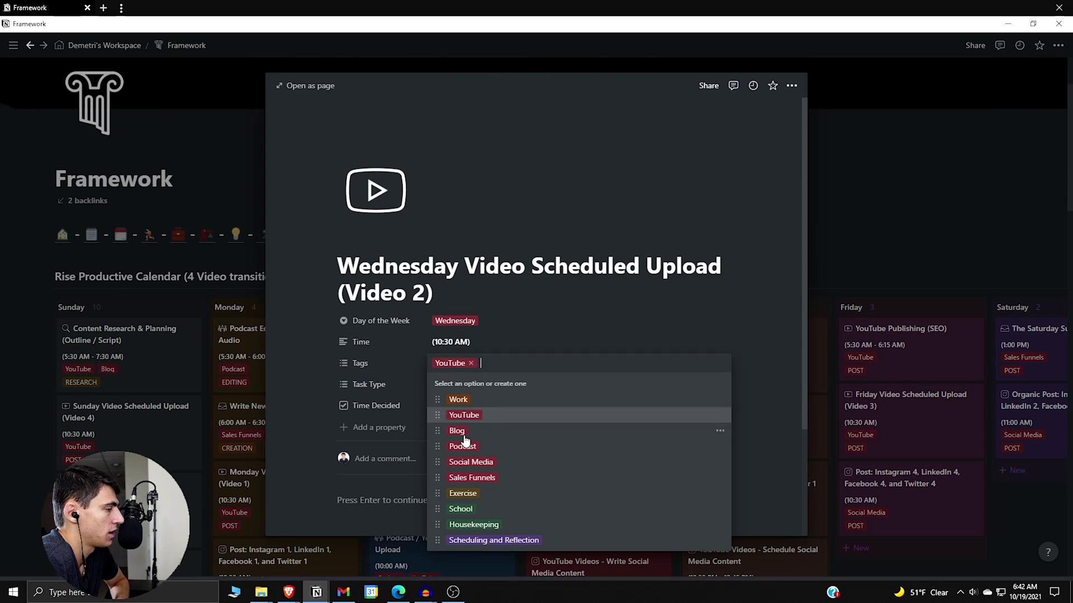
pyautogui.click(387, 359)
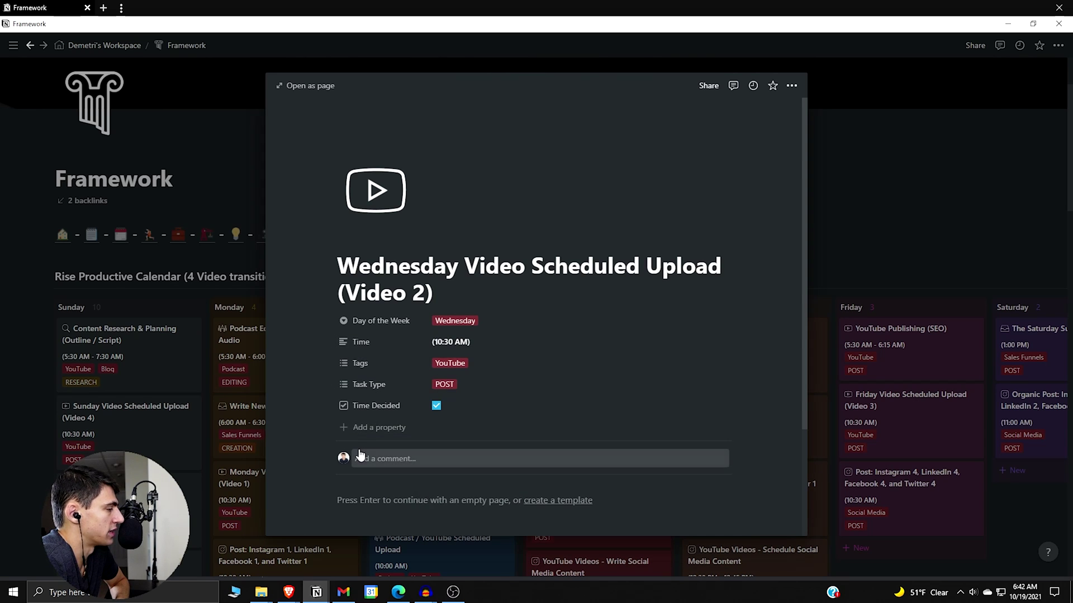
pyautogui.click(263, 357)
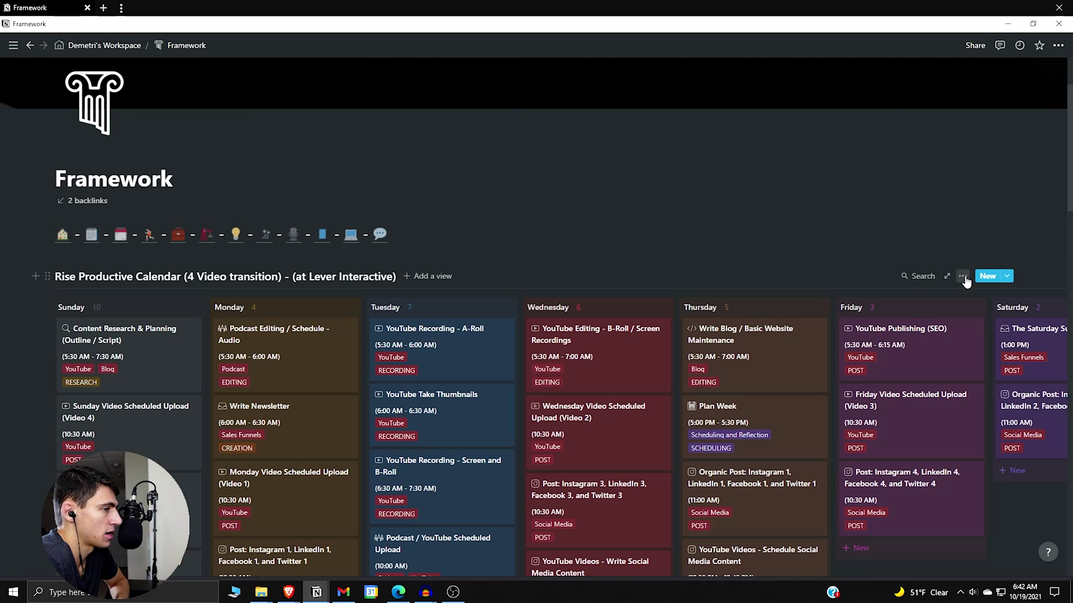
pyautogui.click(961, 277)
# Sub-group the Framework board by Tags and collapse the YouTube sub-group
pyautogui.click(979, 427)
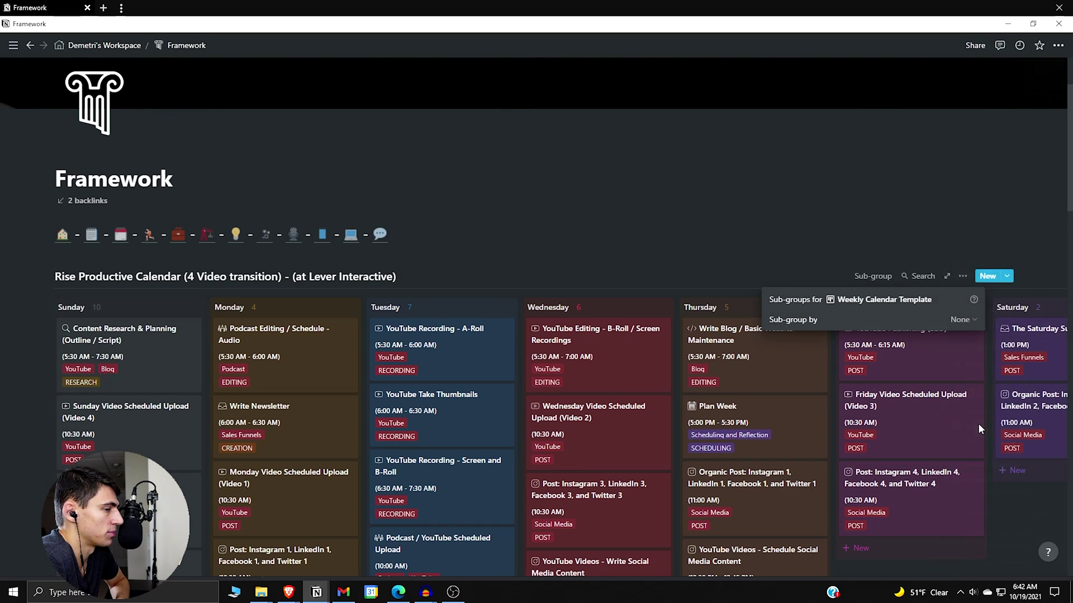
pyautogui.click(911, 319)
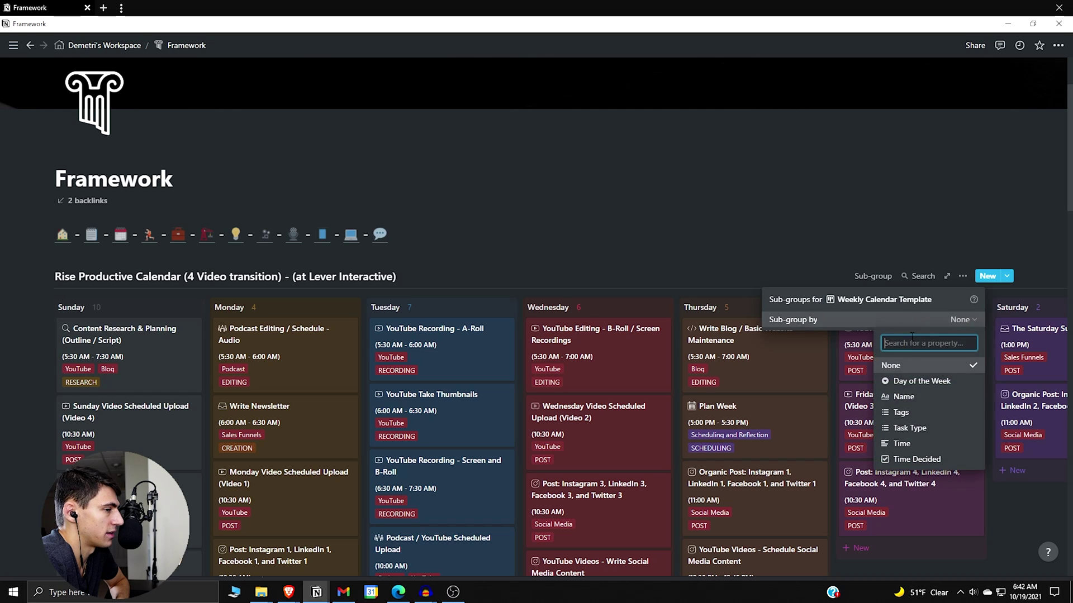
pyautogui.click(905, 412)
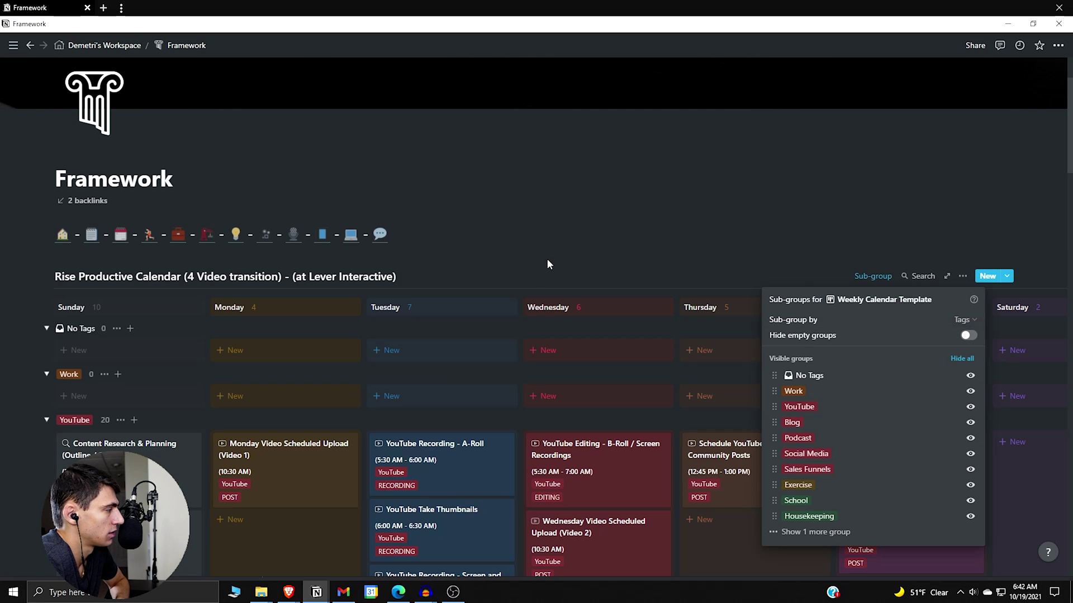
pyautogui.click(669, 221)
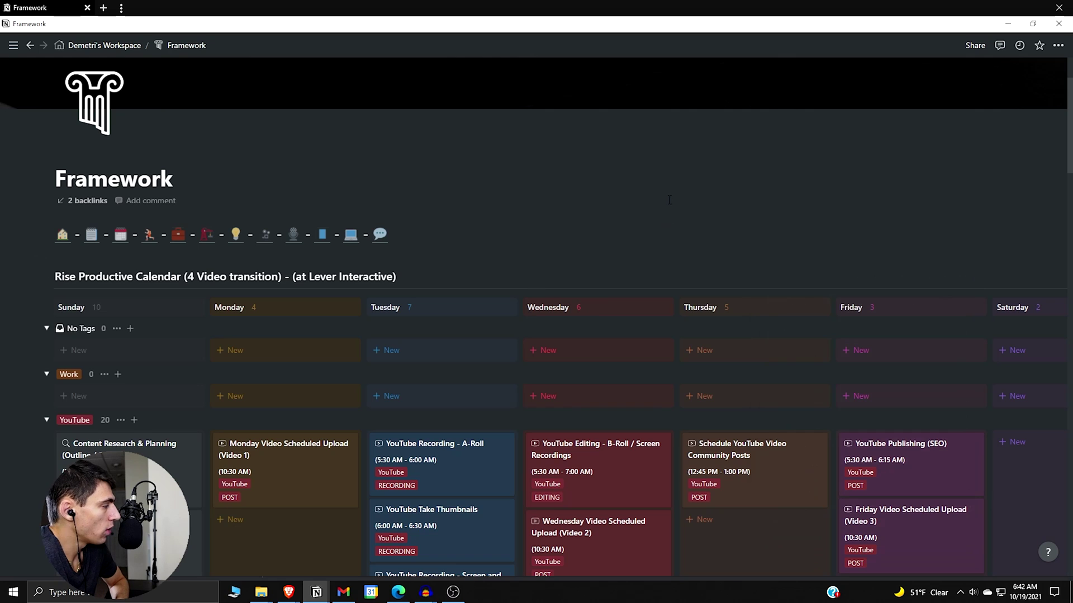
pyautogui.scroll(-2, 670, 206)
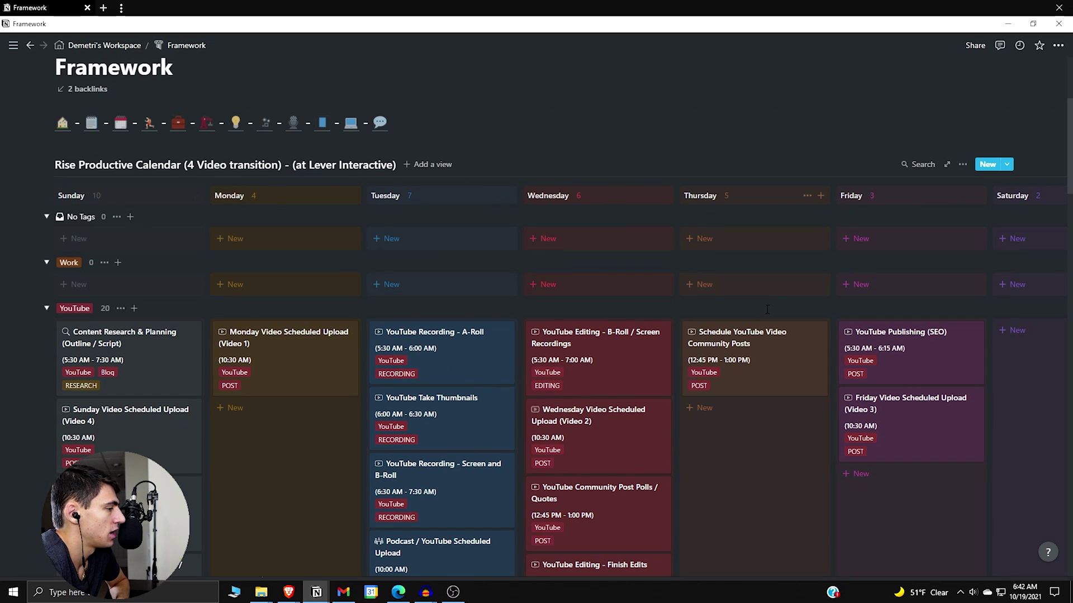
pyautogui.scroll(-1, 280, 321)
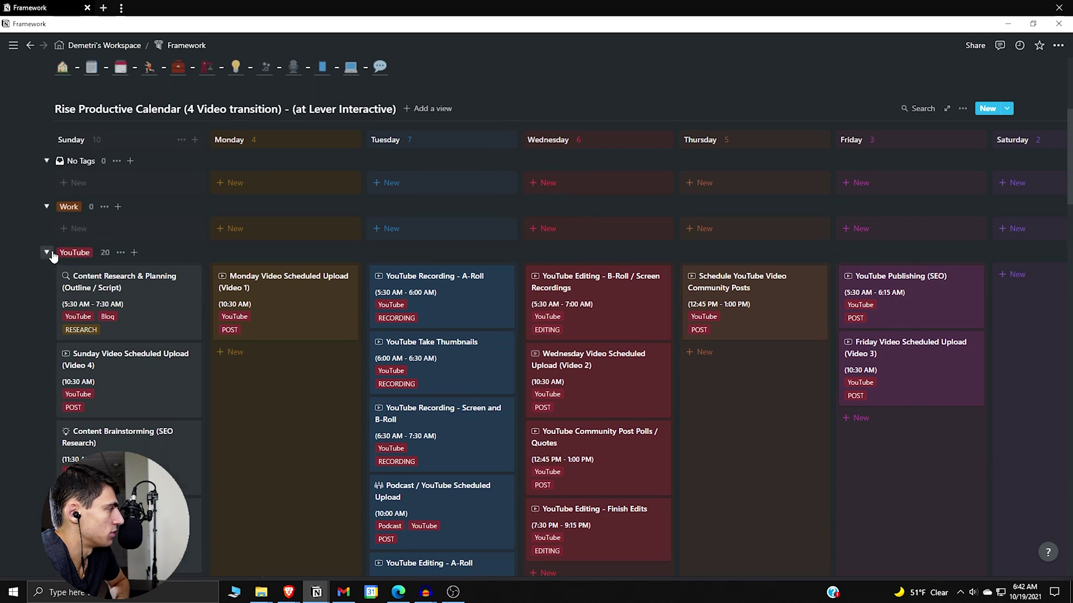
pyautogui.click(47, 252)
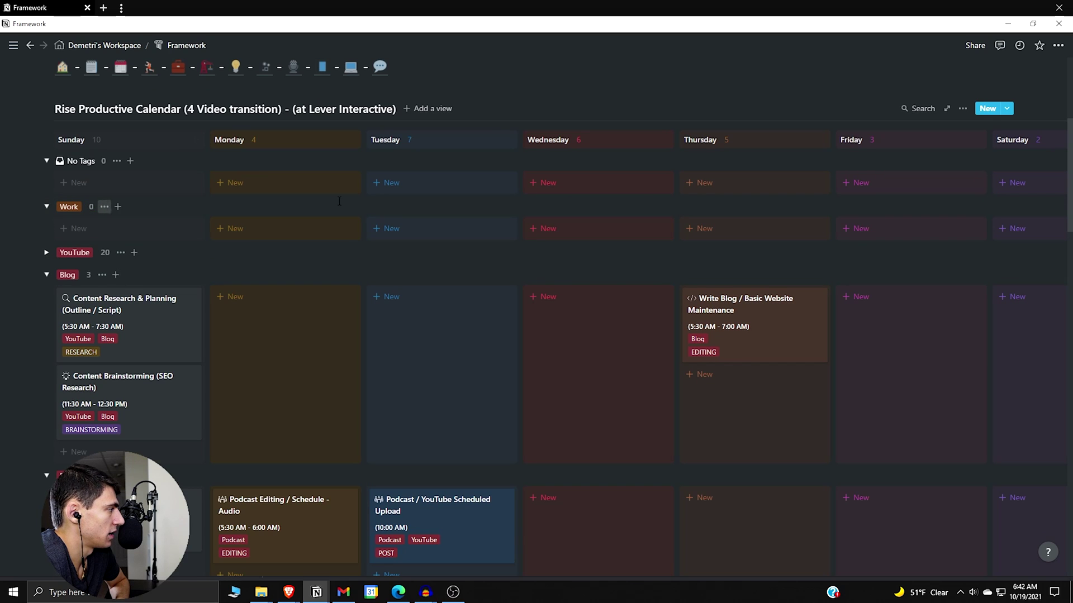
# Hide the Work and Exercise sub-groups from the board
pyautogui.click(962, 108)
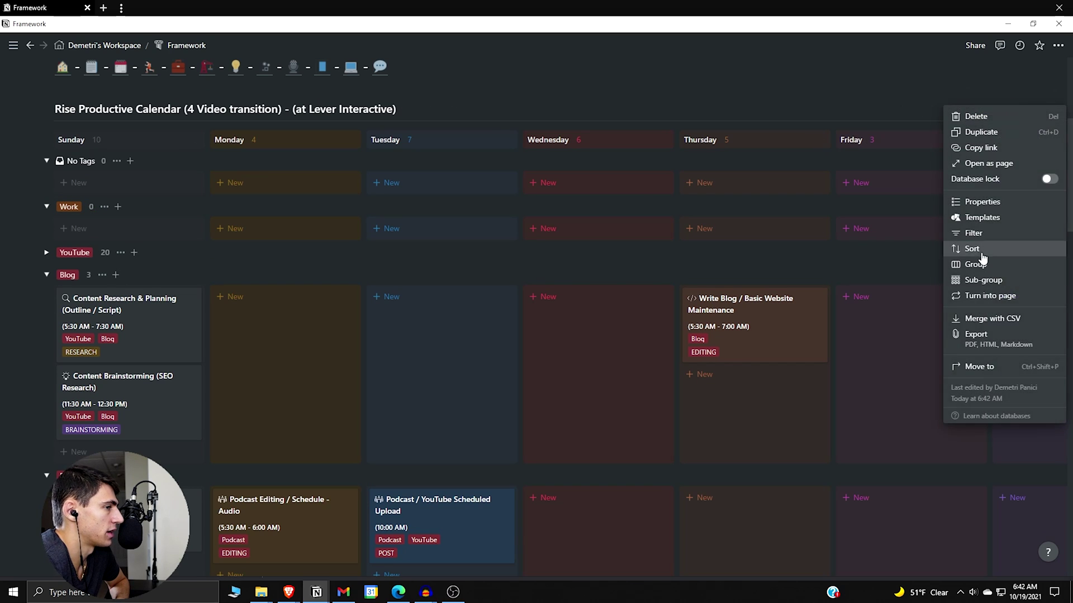
pyautogui.click(987, 281)
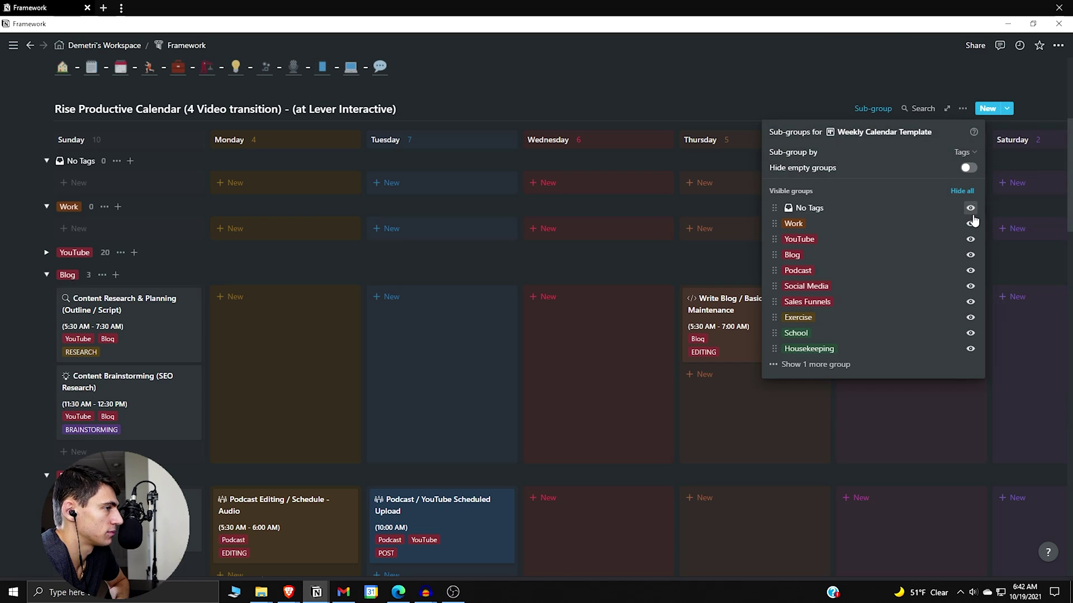
pyautogui.click(970, 224)
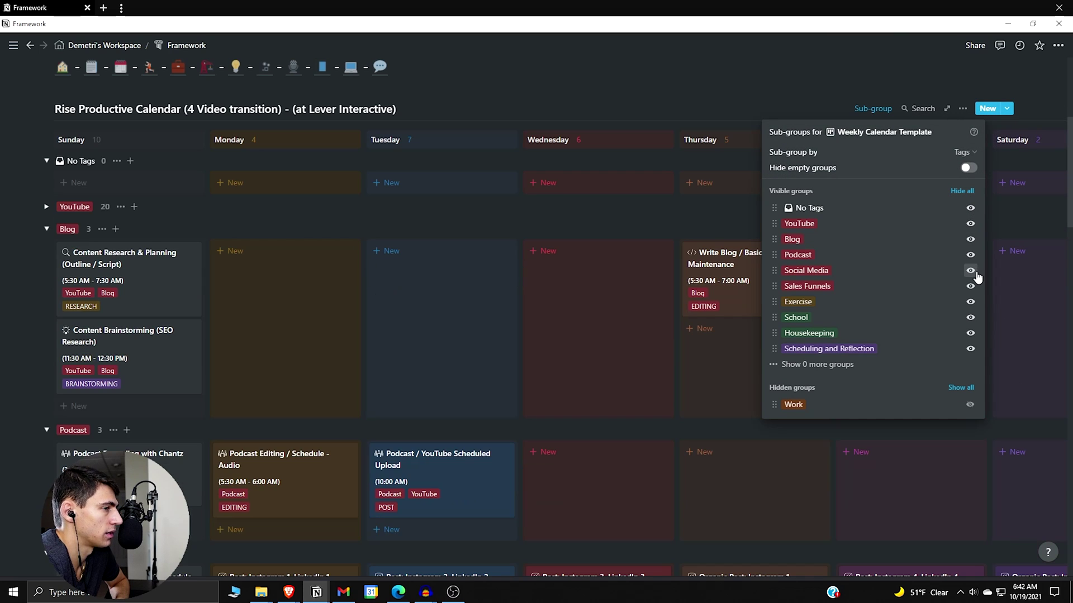
pyautogui.click(970, 302)
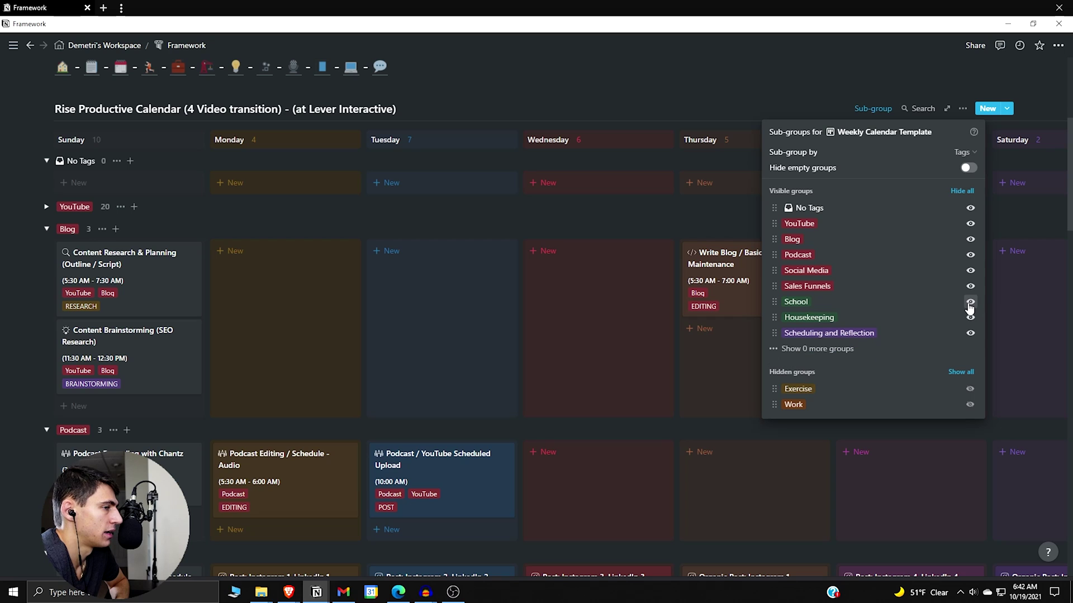
pyautogui.click(504, 244)
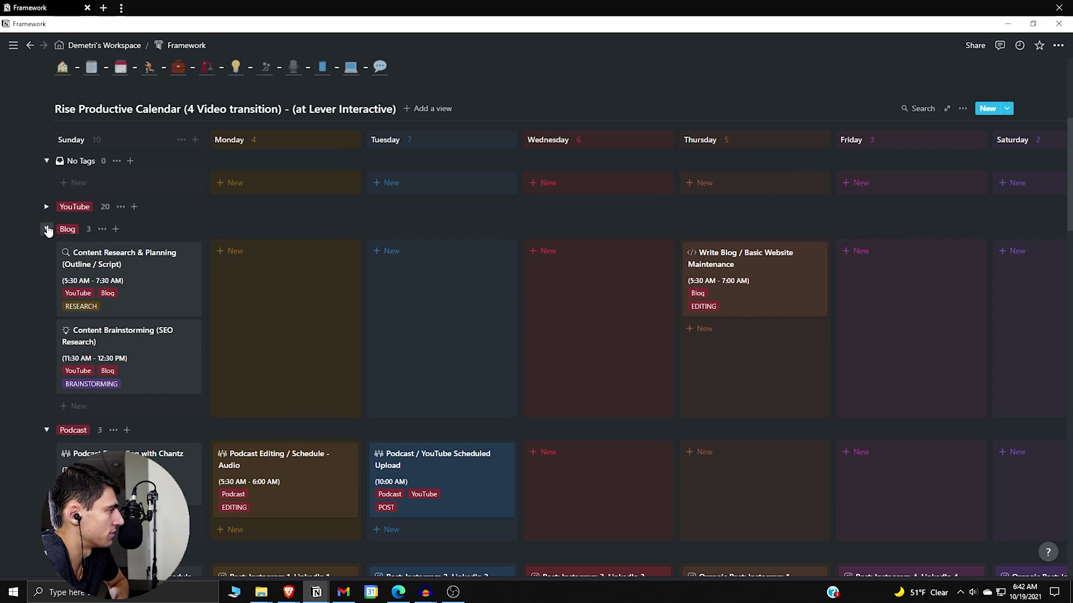
# Collapse the YouTube, Blog, Podcast, Social Media, Sales Funnels, Scheduling and Reflection, Housekeeping and School rows
pyautogui.click(45, 208)
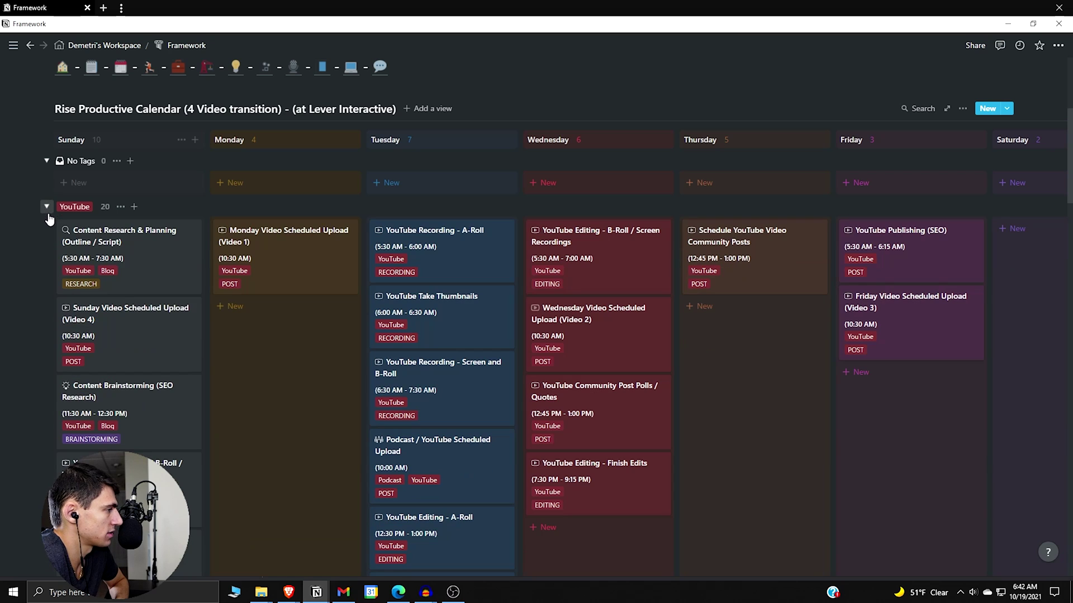
pyautogui.click(47, 208)
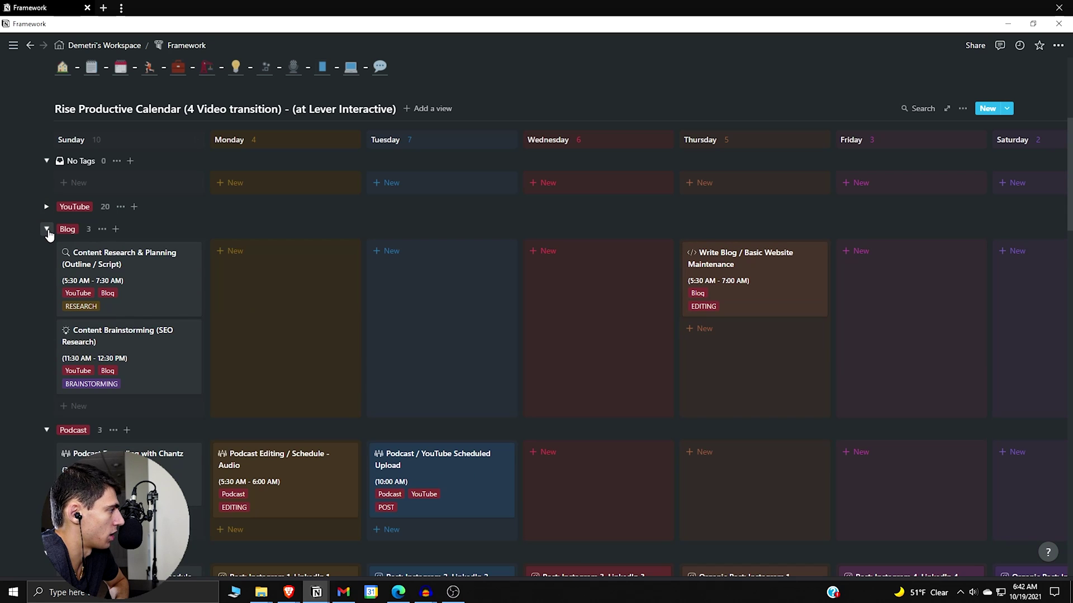
pyautogui.click(47, 230)
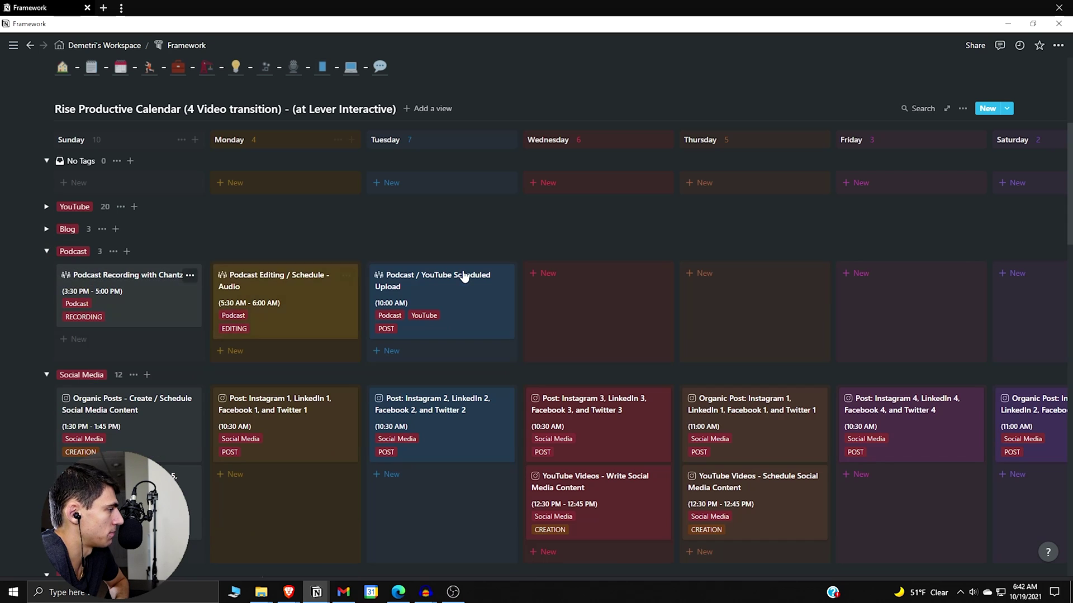
pyautogui.click(46, 252)
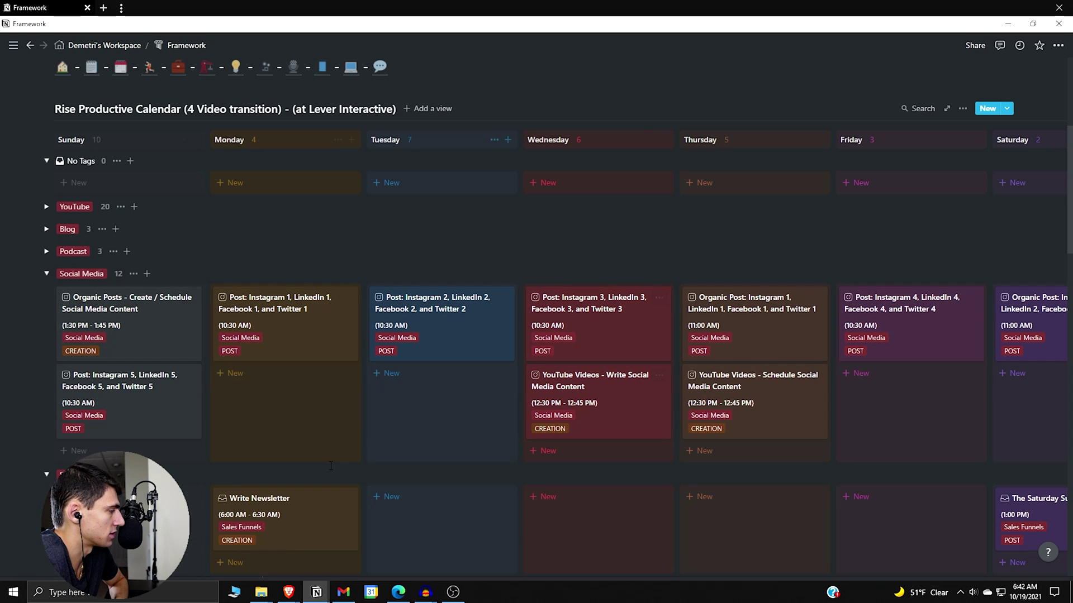
pyautogui.click(47, 274)
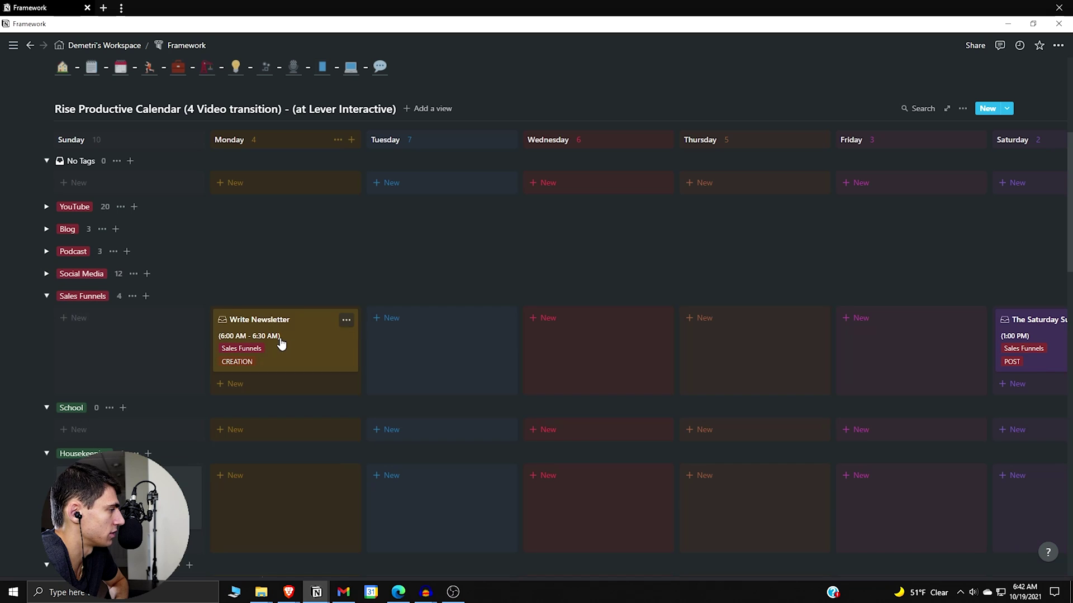
pyautogui.click(46, 296)
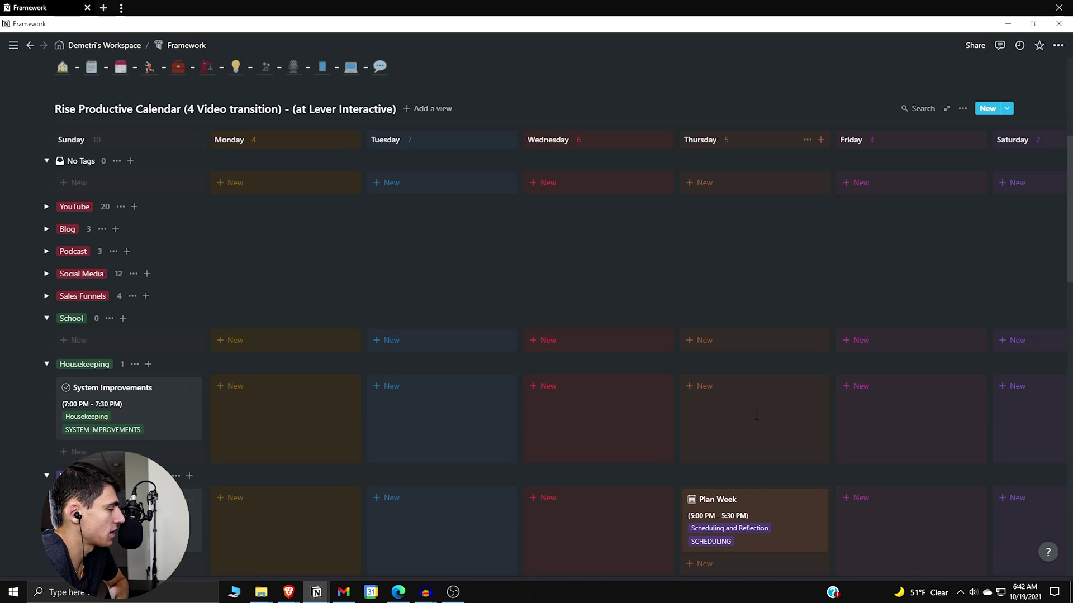
pyautogui.scroll(-1, 61, 352)
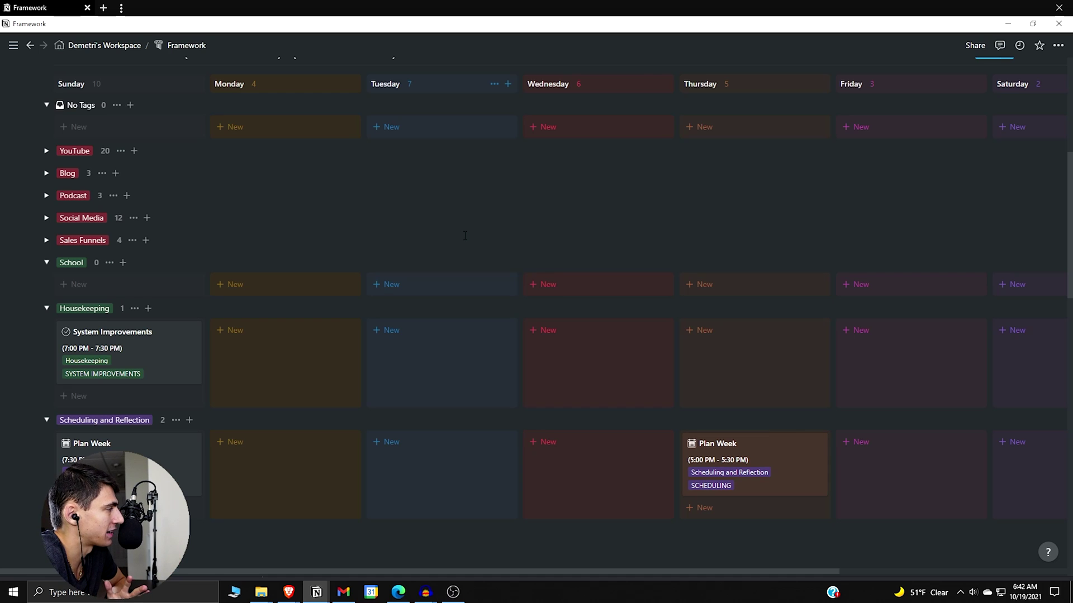
pyautogui.scroll(1, 391, 280)
pyautogui.scroll(-1, 128, 358)
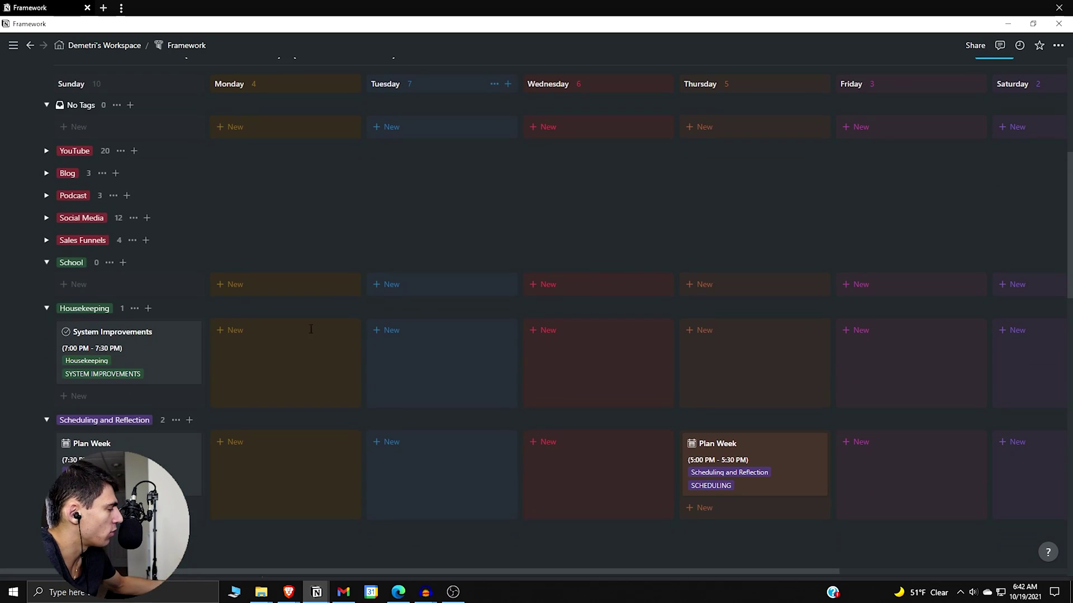
pyautogui.click(46, 420)
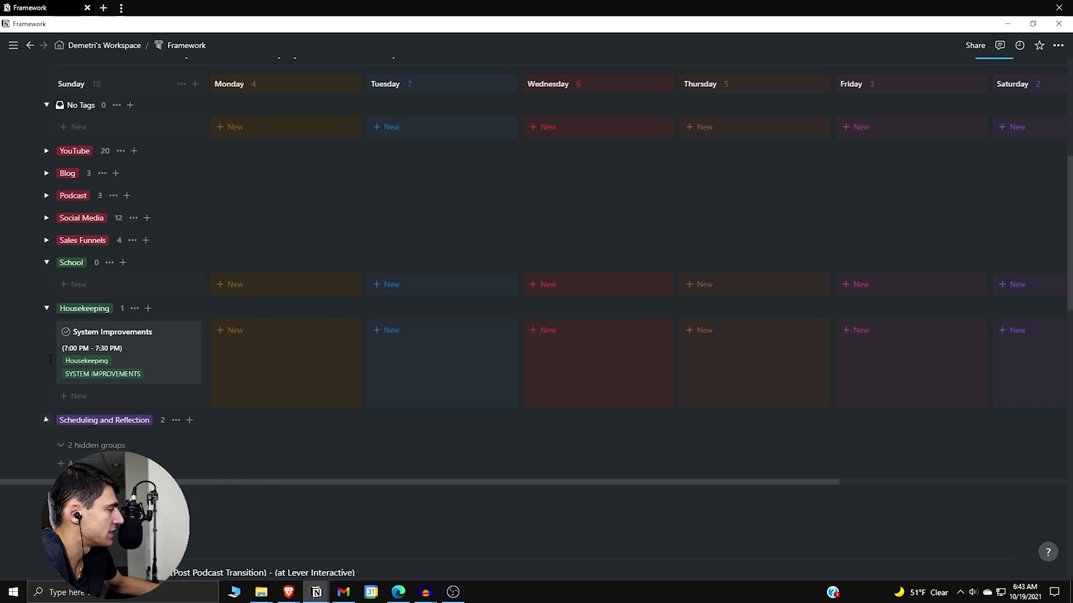
pyautogui.click(47, 310)
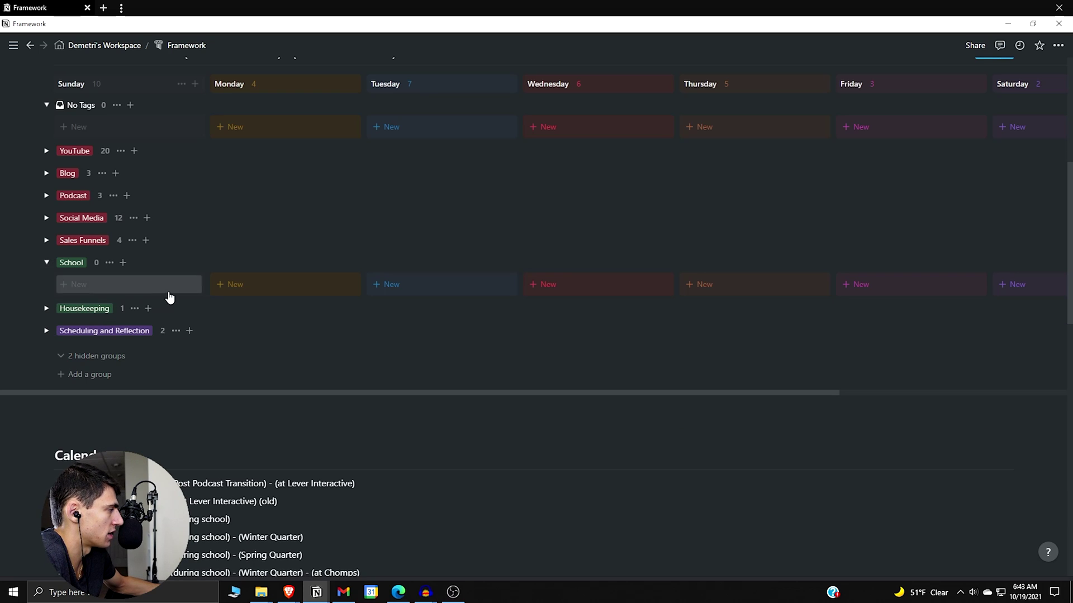
pyautogui.scroll(2, 203, 344)
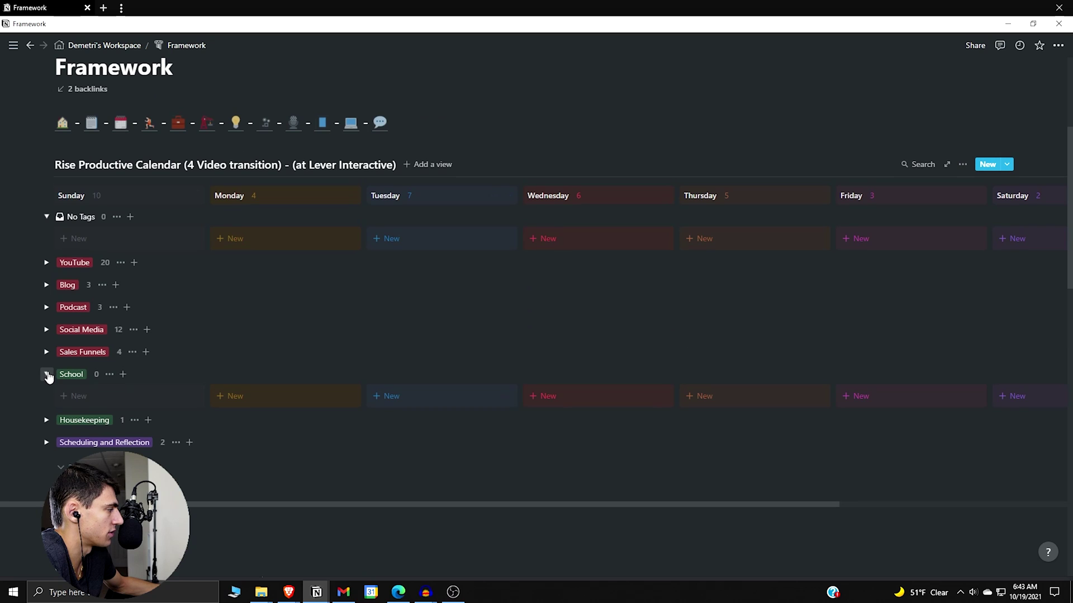
pyautogui.click(47, 374)
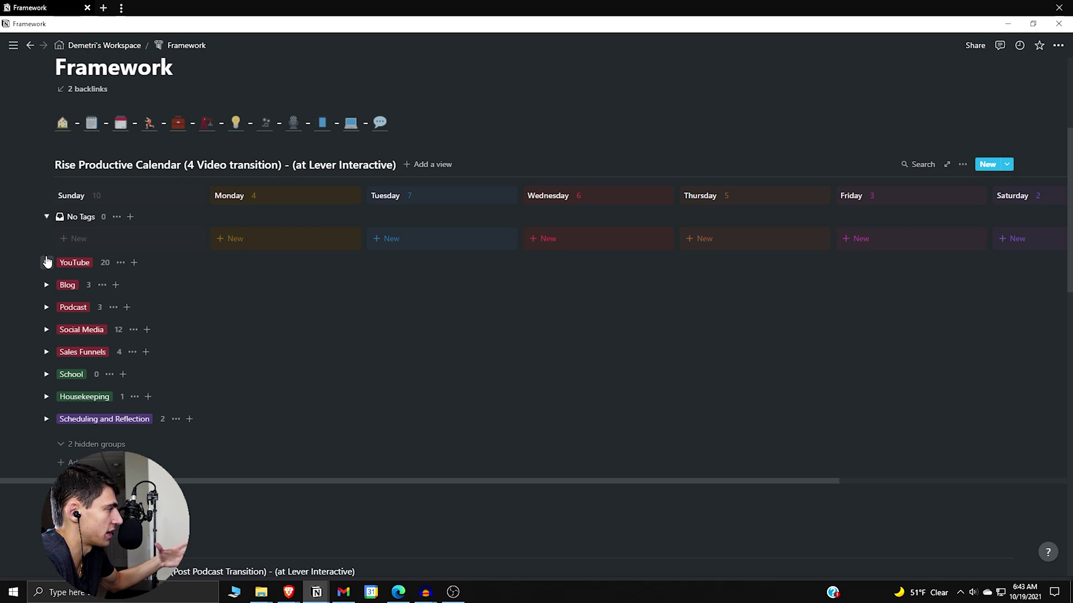
pyautogui.click(47, 262)
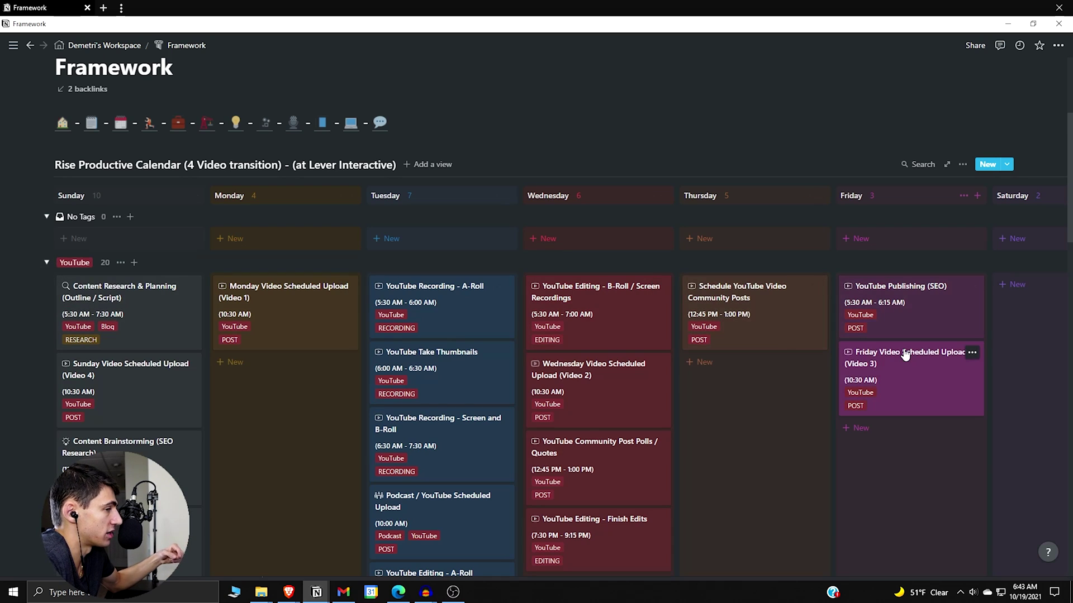
pyautogui.scroll(-1, 651, 391)
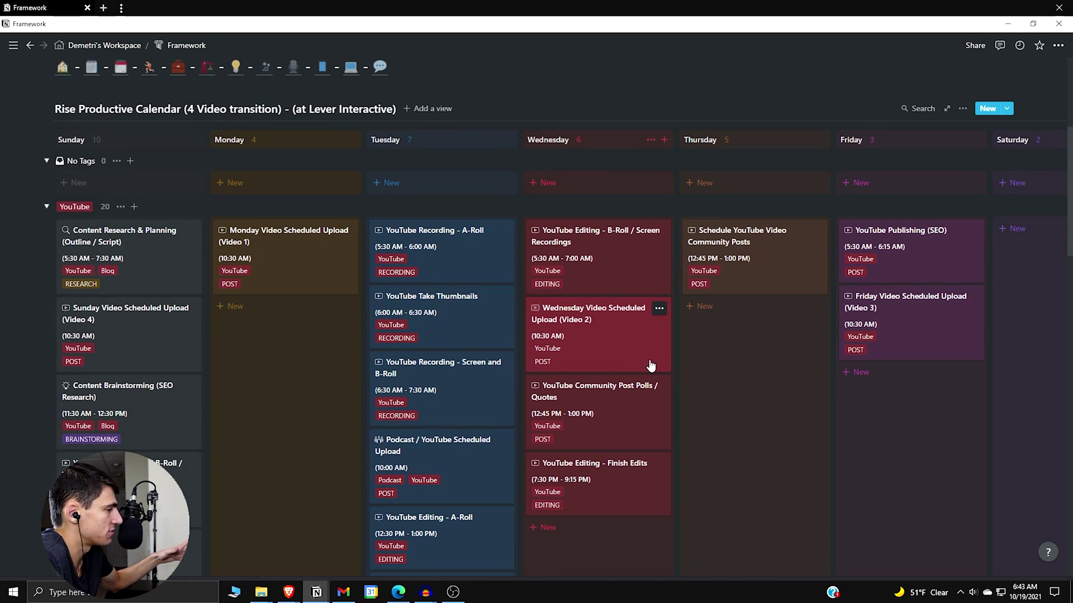
pyautogui.scroll(-1, 648, 369)
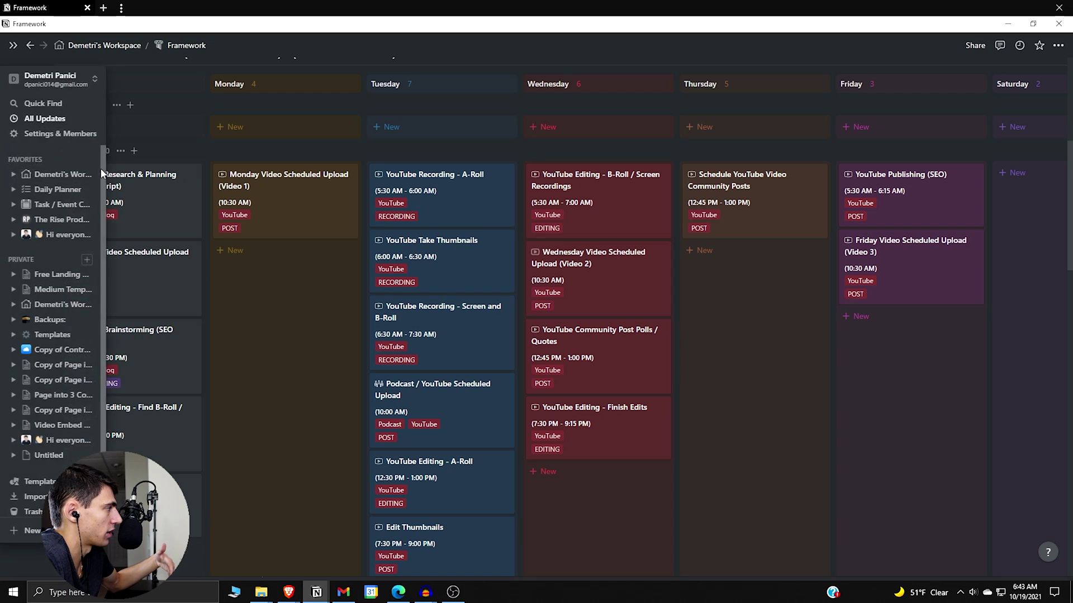
pyautogui.click(47, 151)
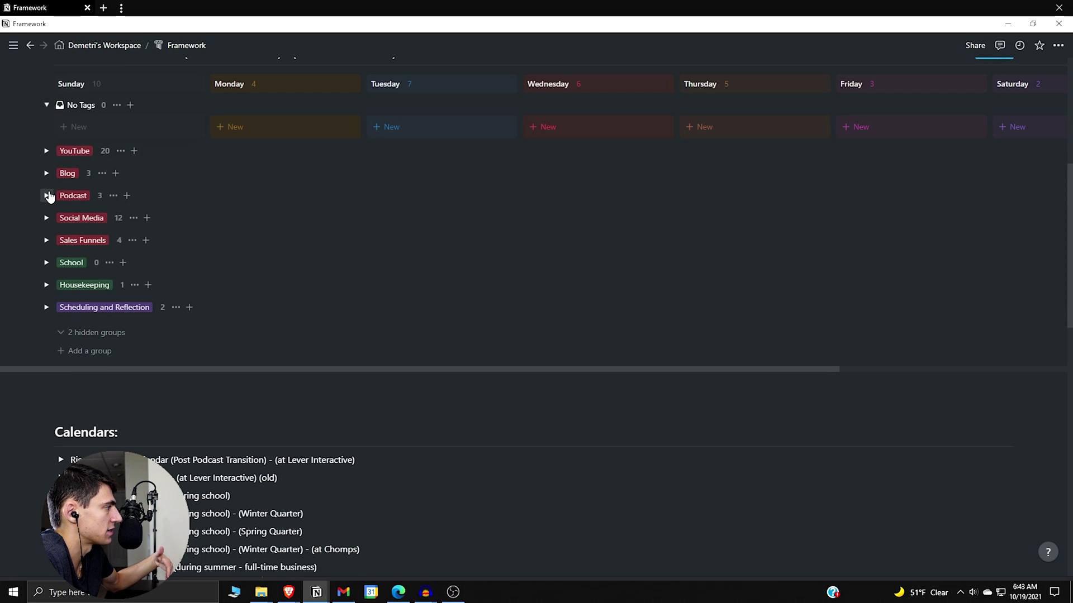
pyautogui.click(47, 196)
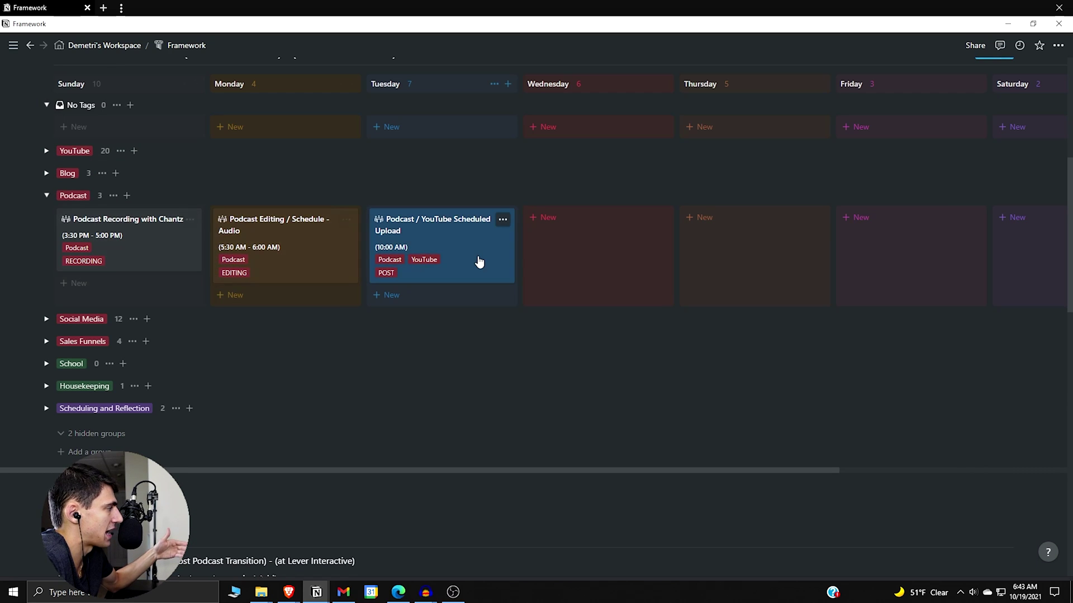
pyautogui.click(47, 196)
pyautogui.scroll(3, 731, 208)
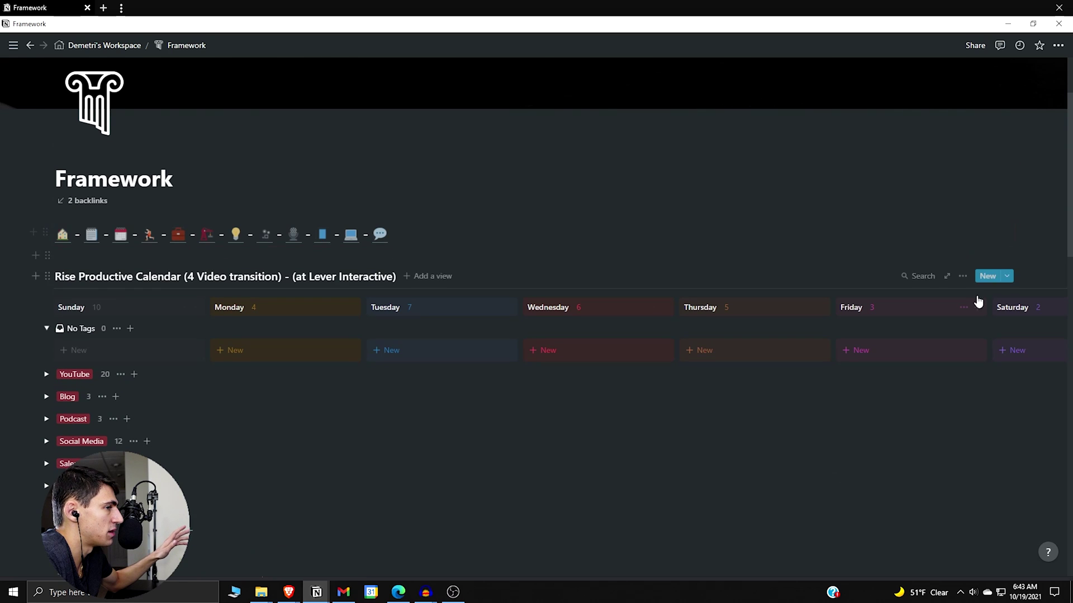
# Set the Framework board's sub-grouping to None, then go to The Rise Productive Hub page
pyautogui.click(963, 277)
pyautogui.click(992, 427)
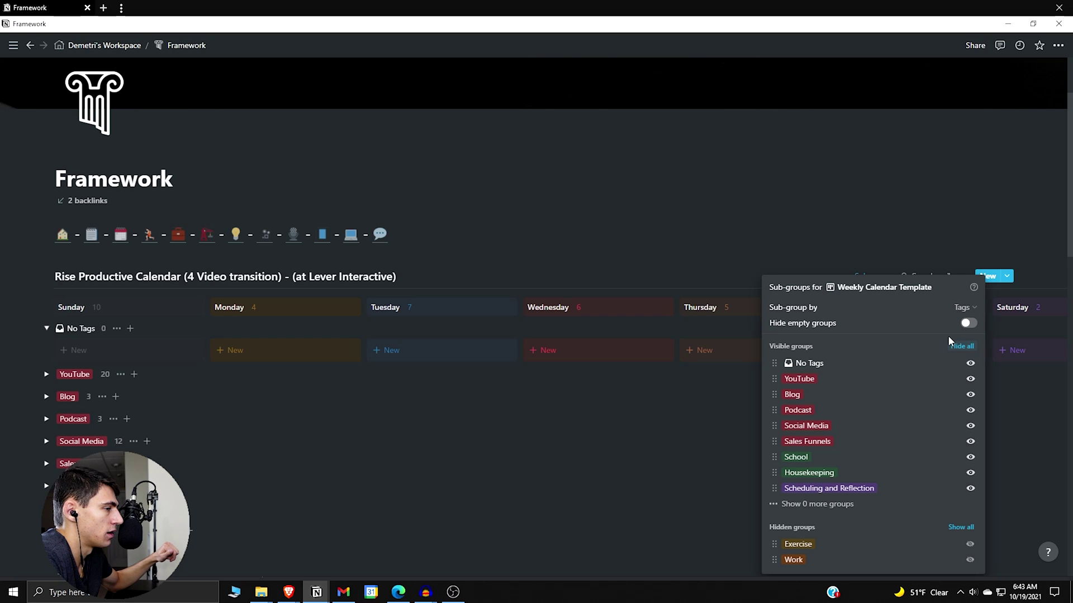
pyautogui.click(939, 306)
pyautogui.click(930, 353)
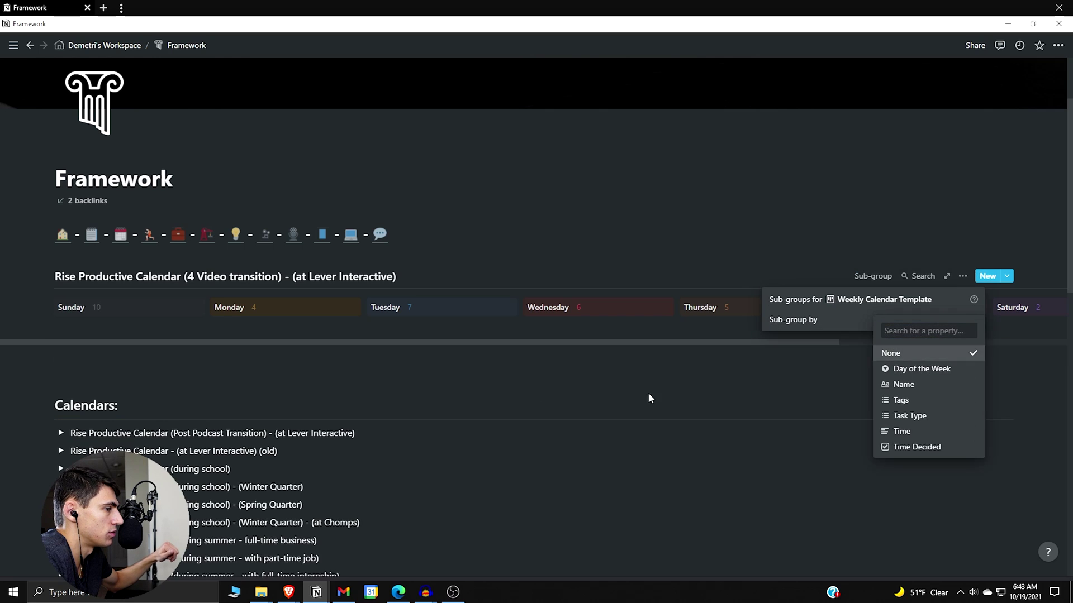
pyautogui.click(504, 411)
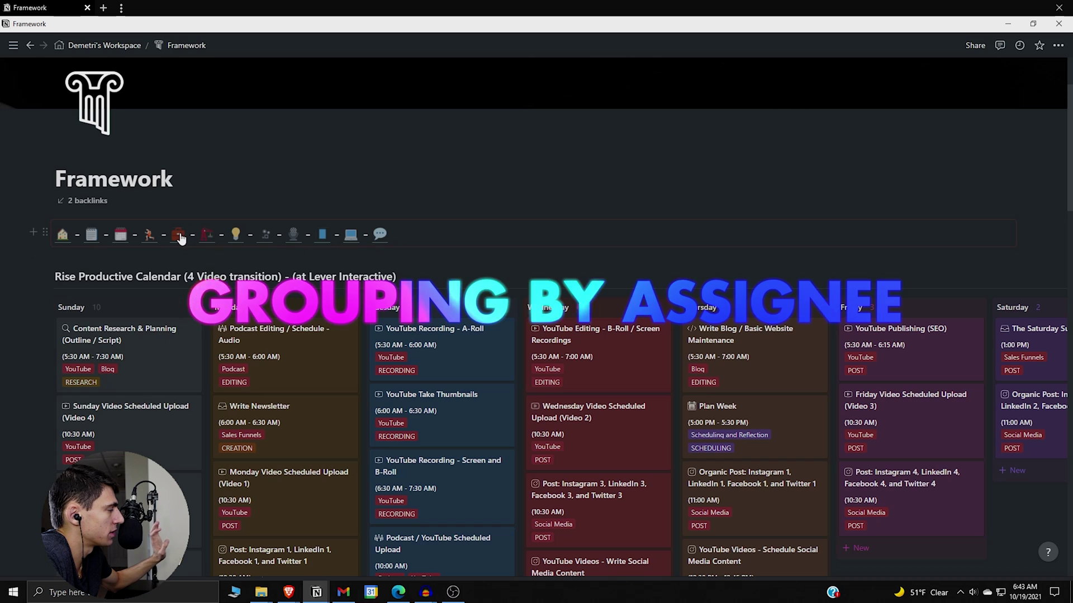
pyautogui.click(180, 237)
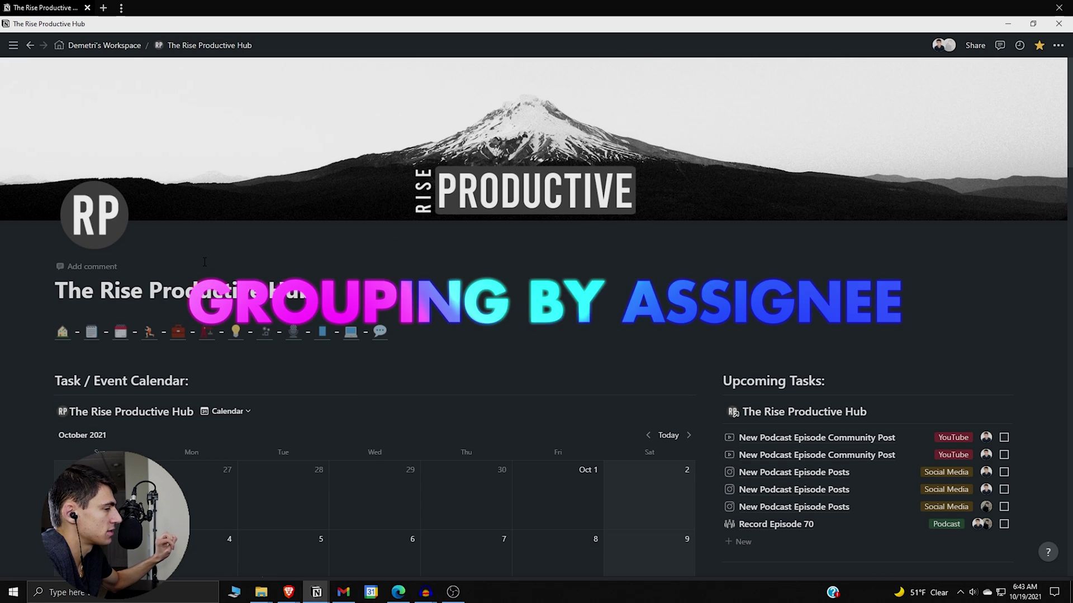
# Scroll to the October 2021 Task / Event Calendar and six-item Upcoming Tasks list
pyautogui.scroll(-6, 204, 262)
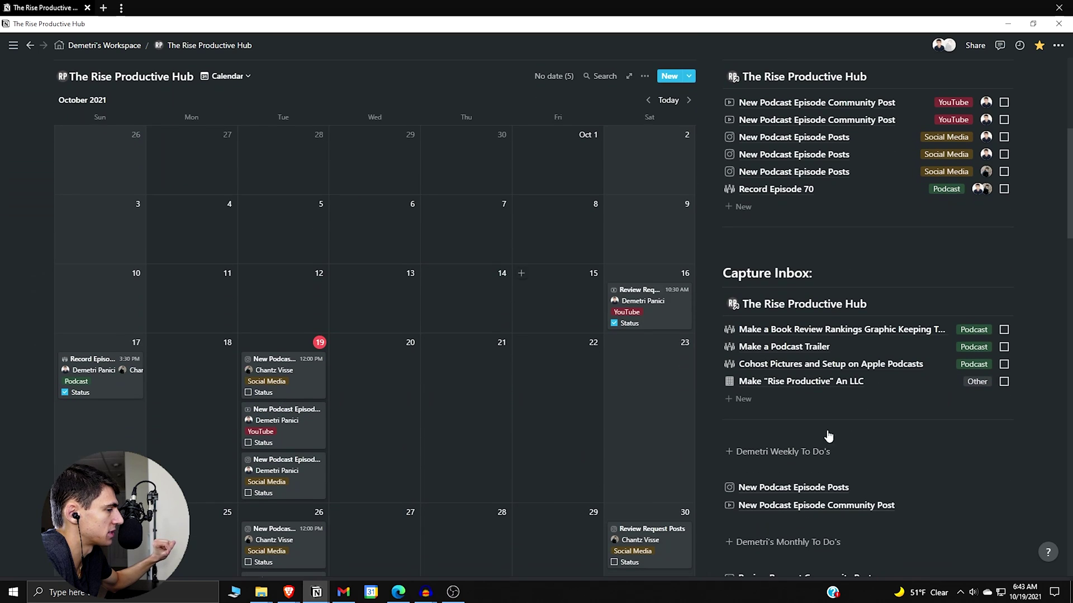
pyautogui.scroll(-2, 533, 318)
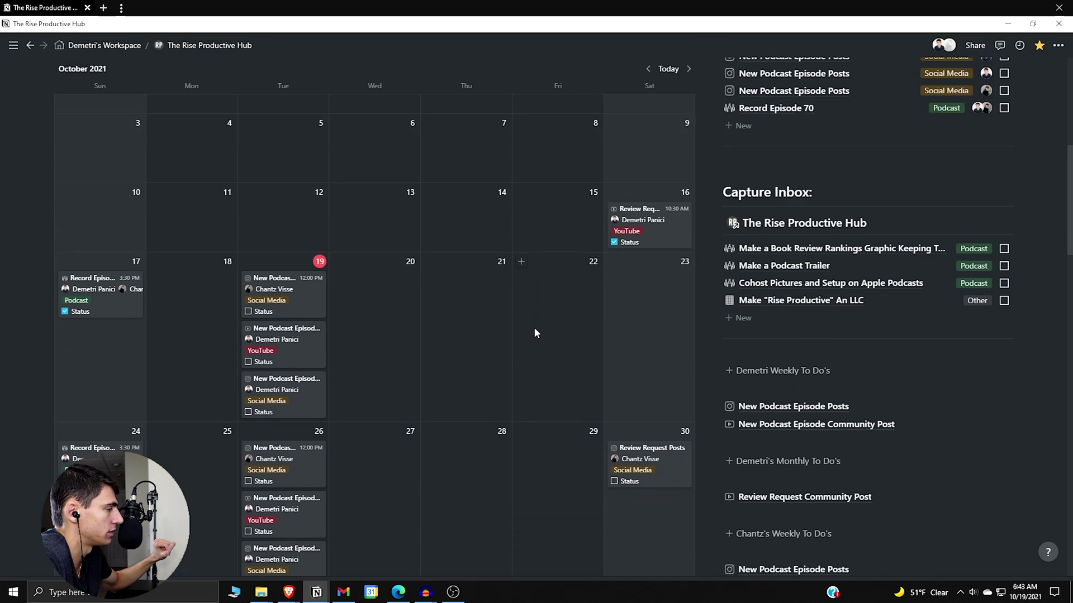
pyautogui.scroll(3, 534, 333)
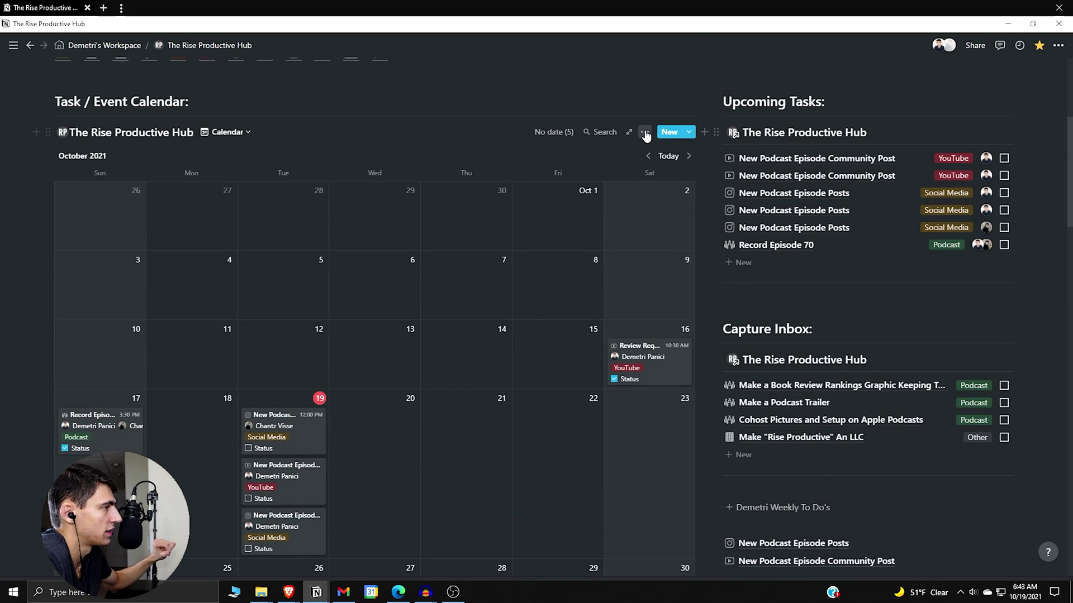
pyautogui.click(646, 135)
pyautogui.click(649, 107)
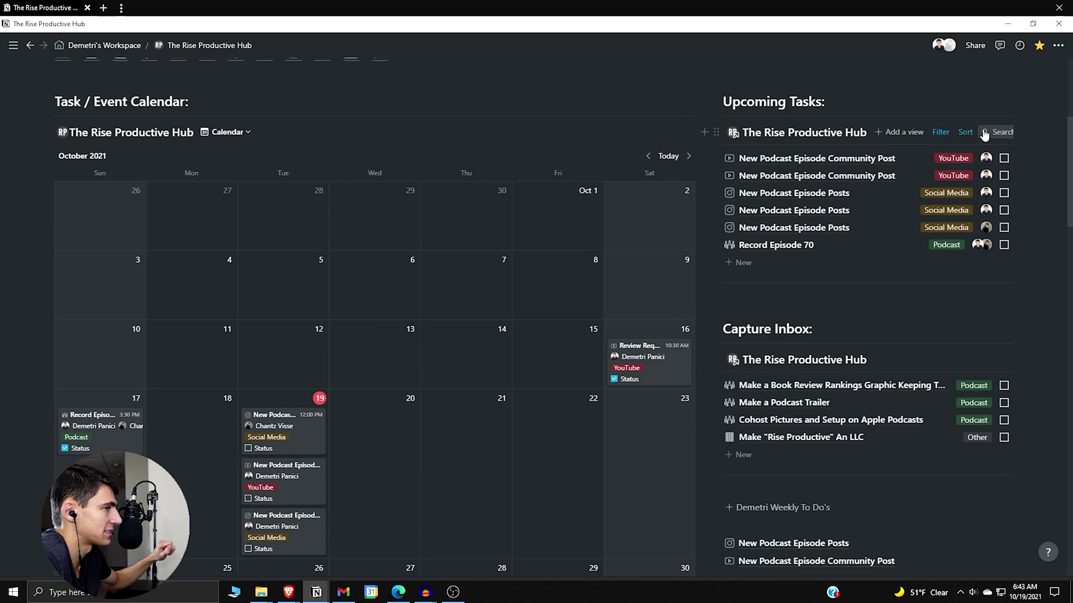
# Widen the Upcoming Tasks column and group its tasks by the Assigned To property
pyautogui.moveTo(713, 90); pyautogui.dragTo(534, 90)
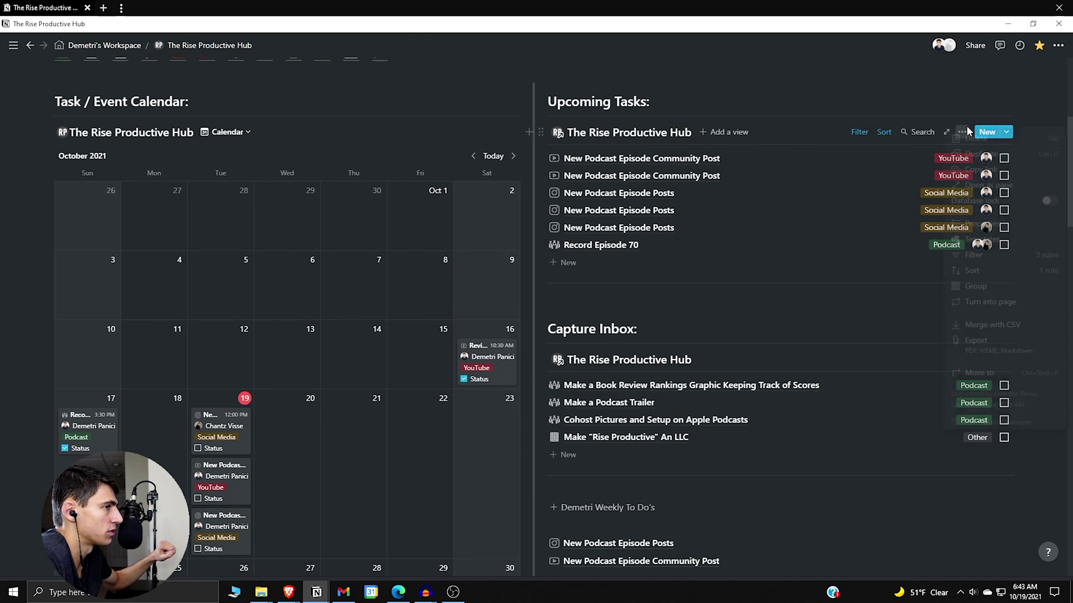
pyautogui.click(962, 131)
pyautogui.click(986, 283)
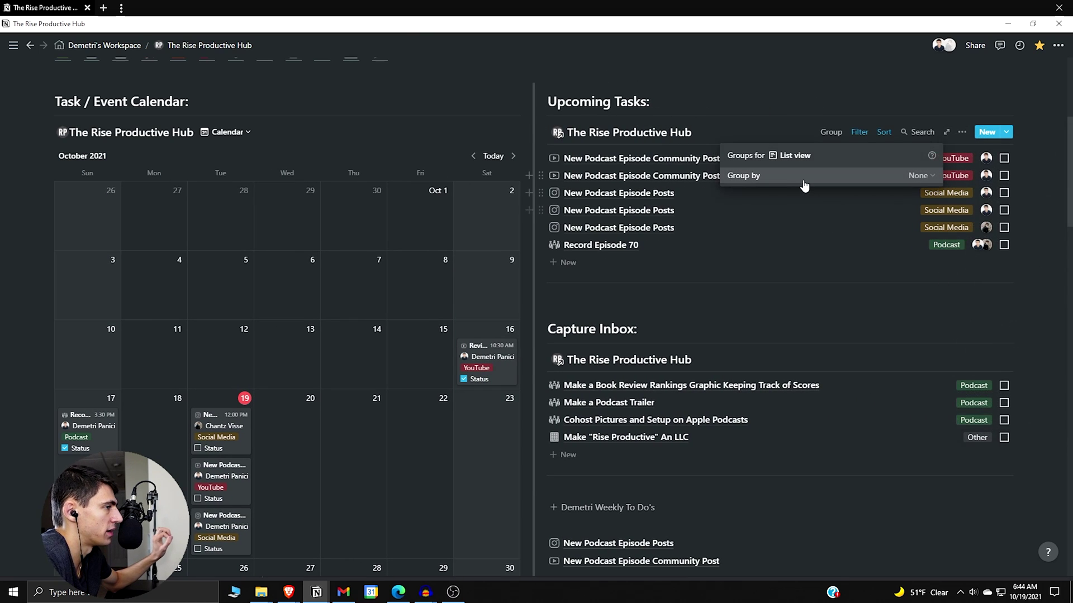
pyautogui.click(923, 175)
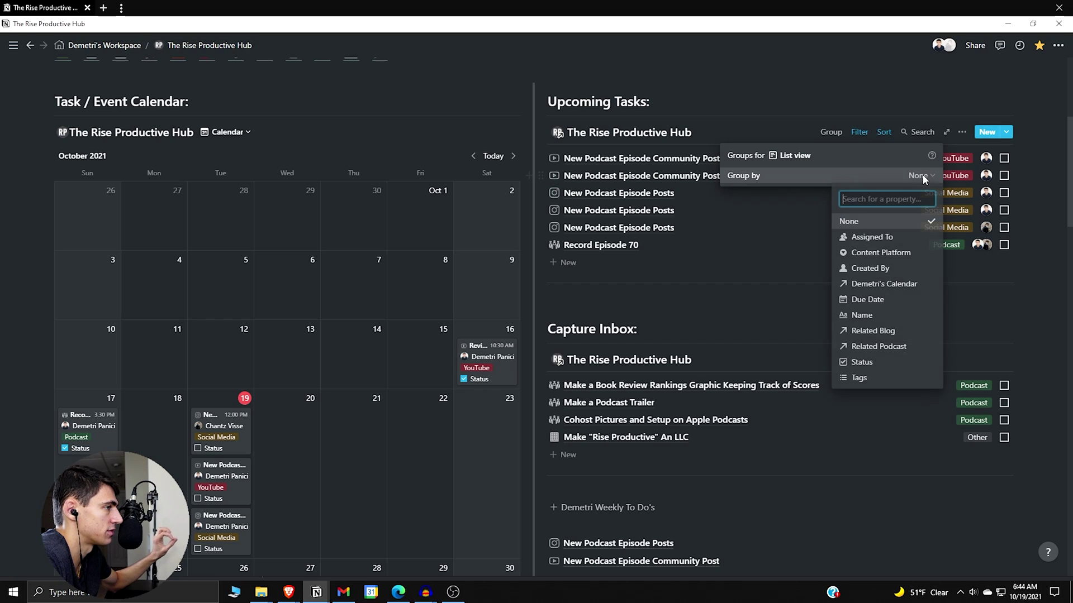
pyautogui.click(891, 241)
pyautogui.click(544, 169)
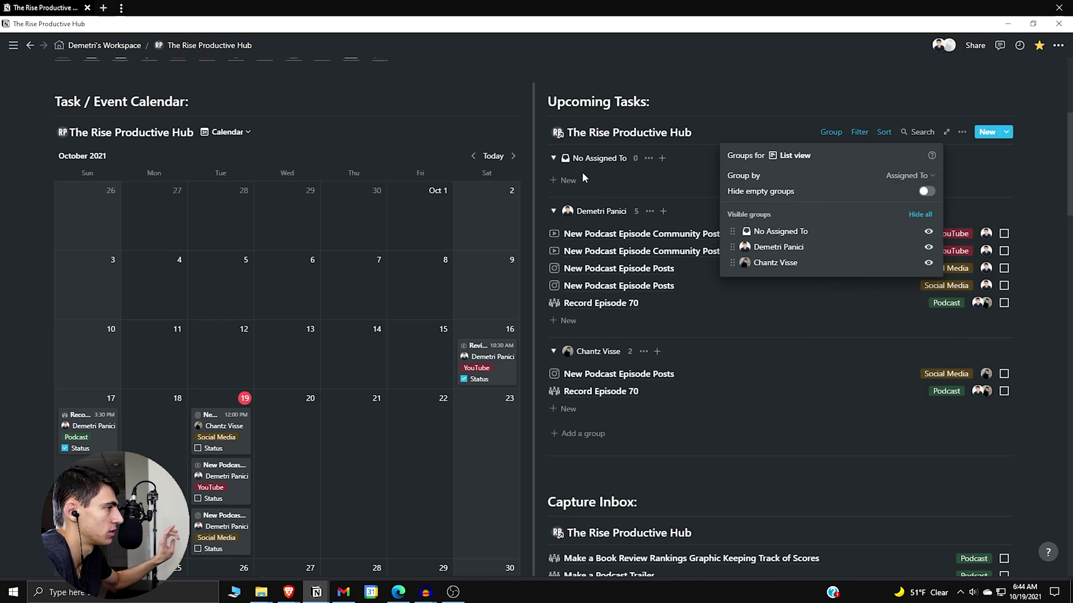
pyautogui.click(591, 178)
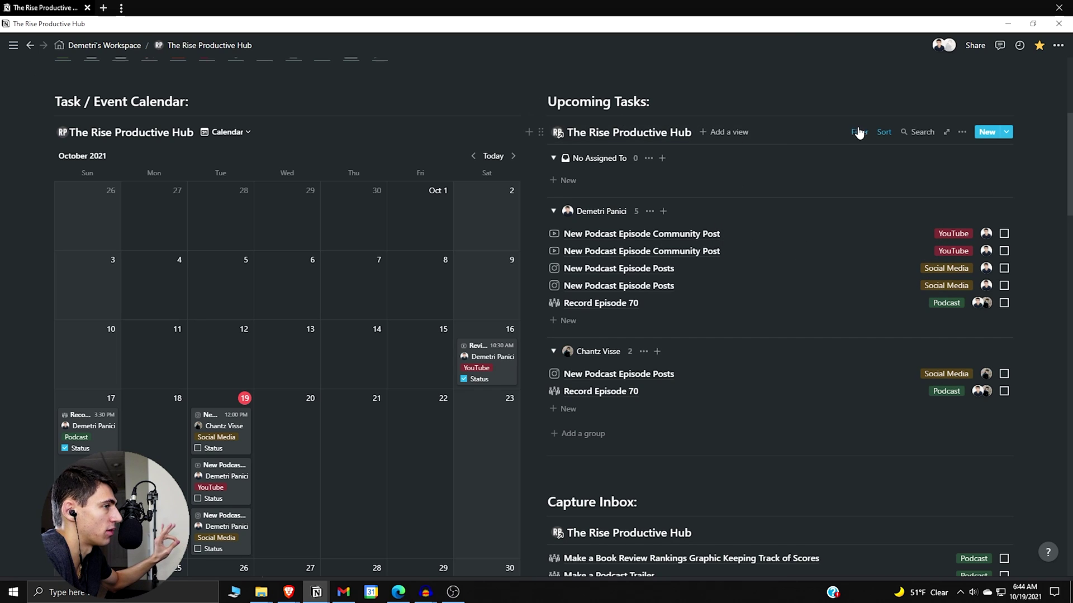
# Collapse the empty No Assigned To group and restore the calendar to its original width
pyautogui.click(960, 131)
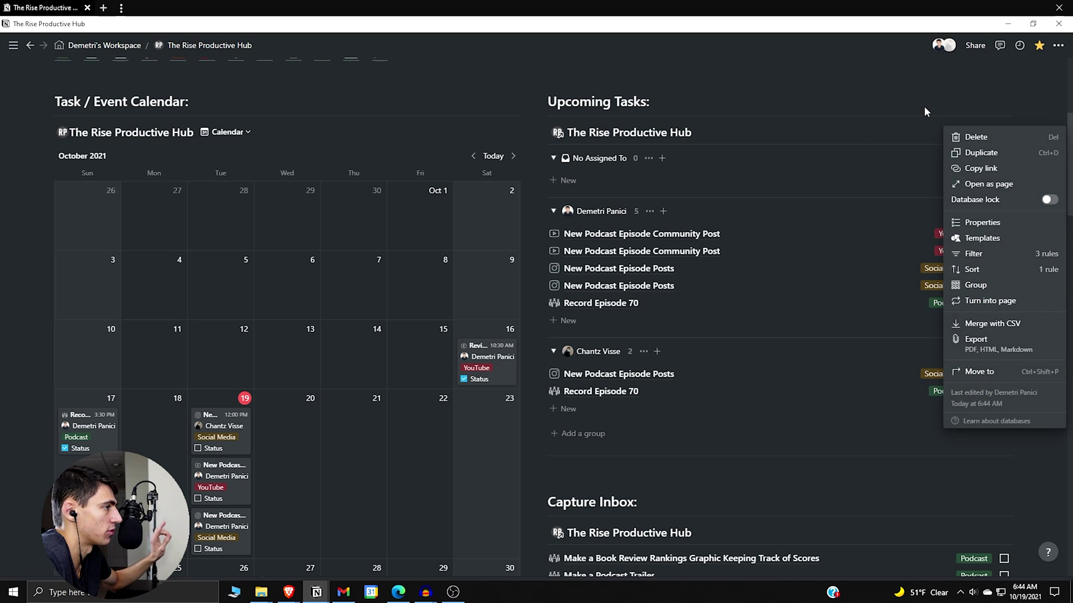
pyautogui.click(888, 87)
pyautogui.click(553, 158)
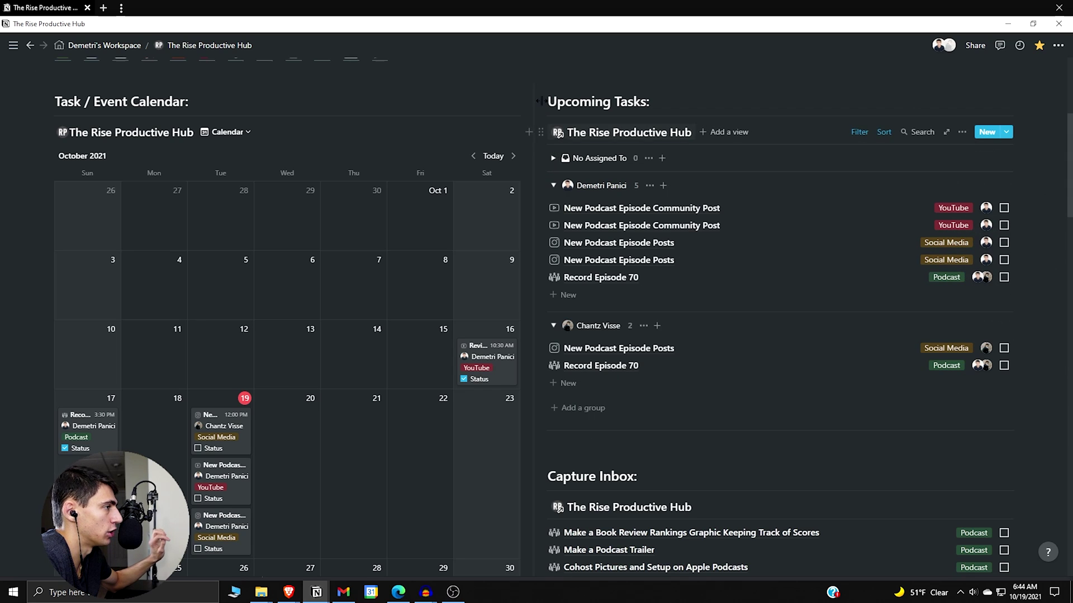
pyautogui.moveTo(540, 101); pyautogui.dragTo(708, 111)
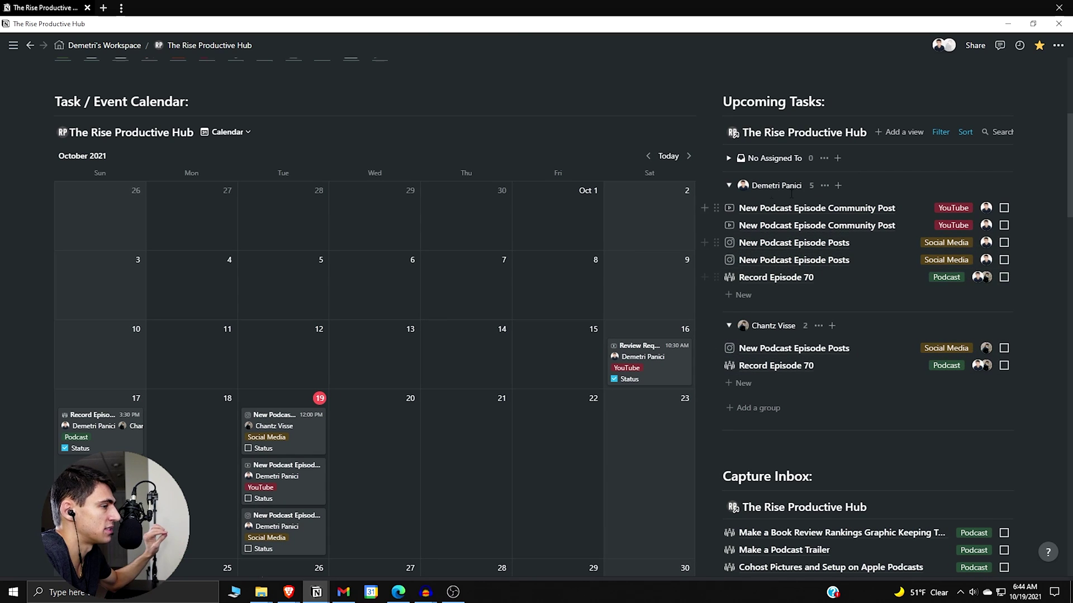
# Collapse and re-expand both assignees' task groups, leaving them expanded
pyautogui.click(729, 186)
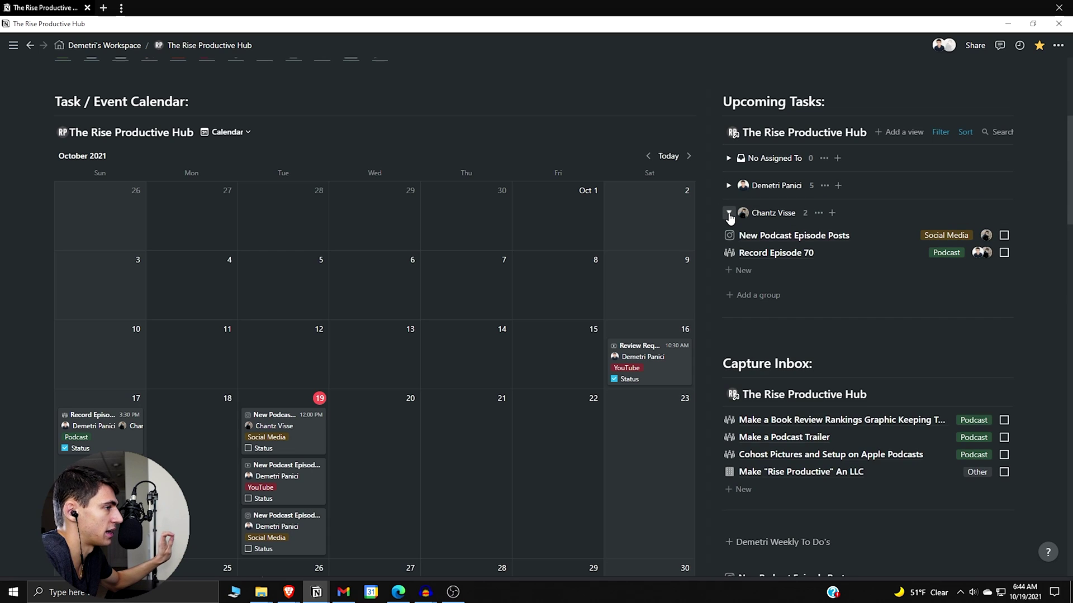
pyautogui.click(729, 213)
pyautogui.click(729, 212)
pyautogui.click(729, 186)
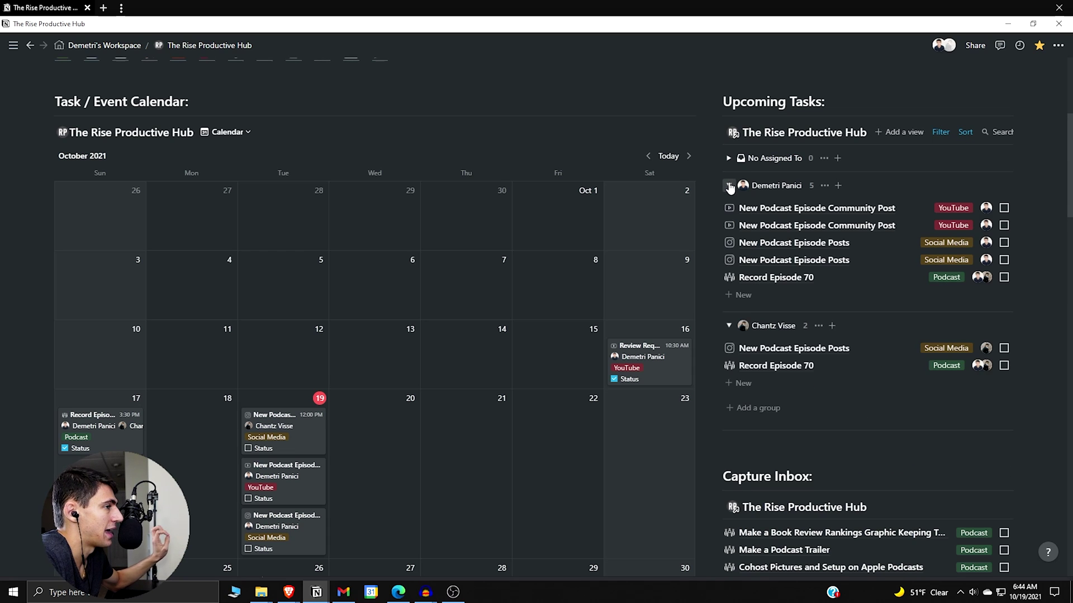